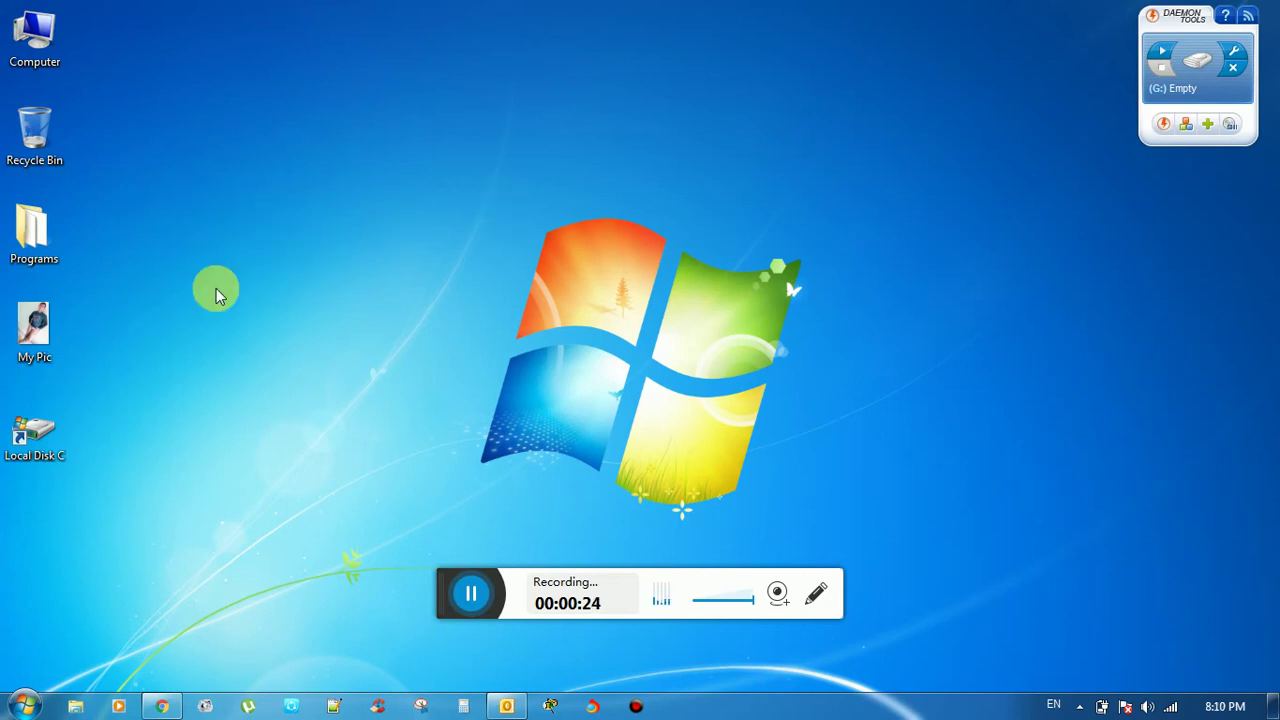
Step: Open the MJ user folder under Users on Local Disk (C:)
double_click(30, 450)
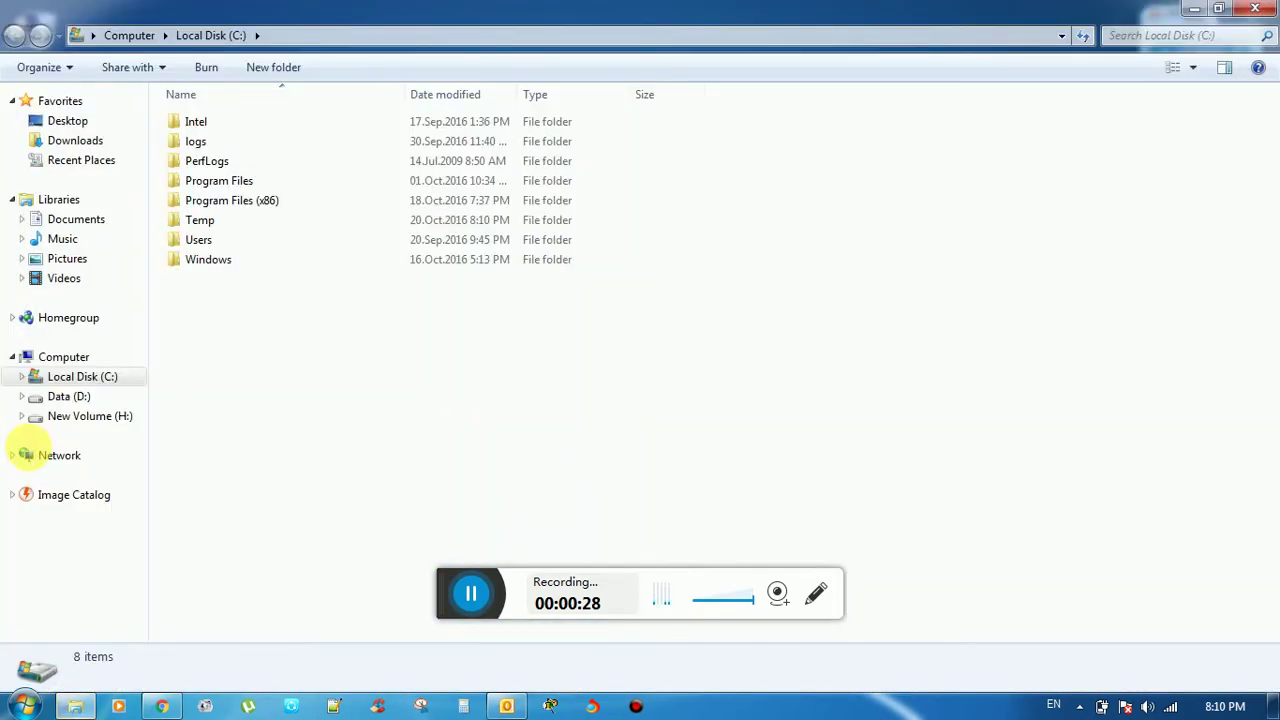
left_click(202, 246)
double_click(202, 246)
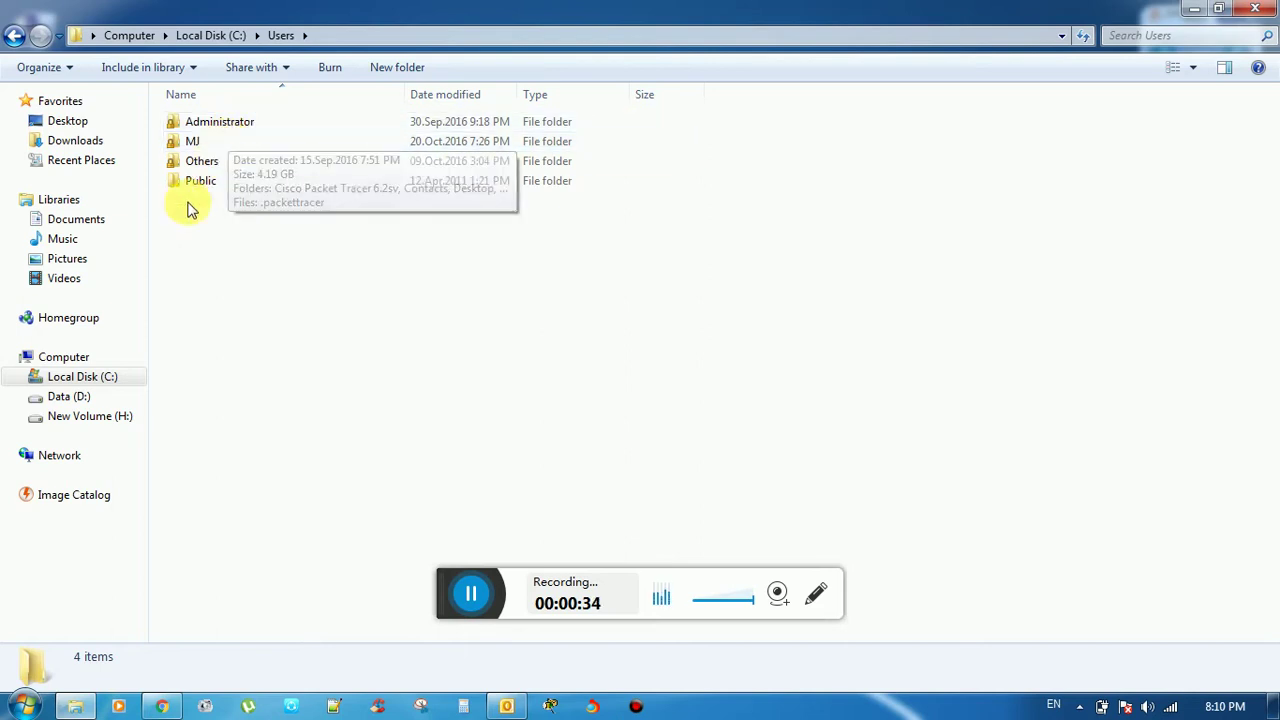
left_click(210, 145)
double_click(210, 145)
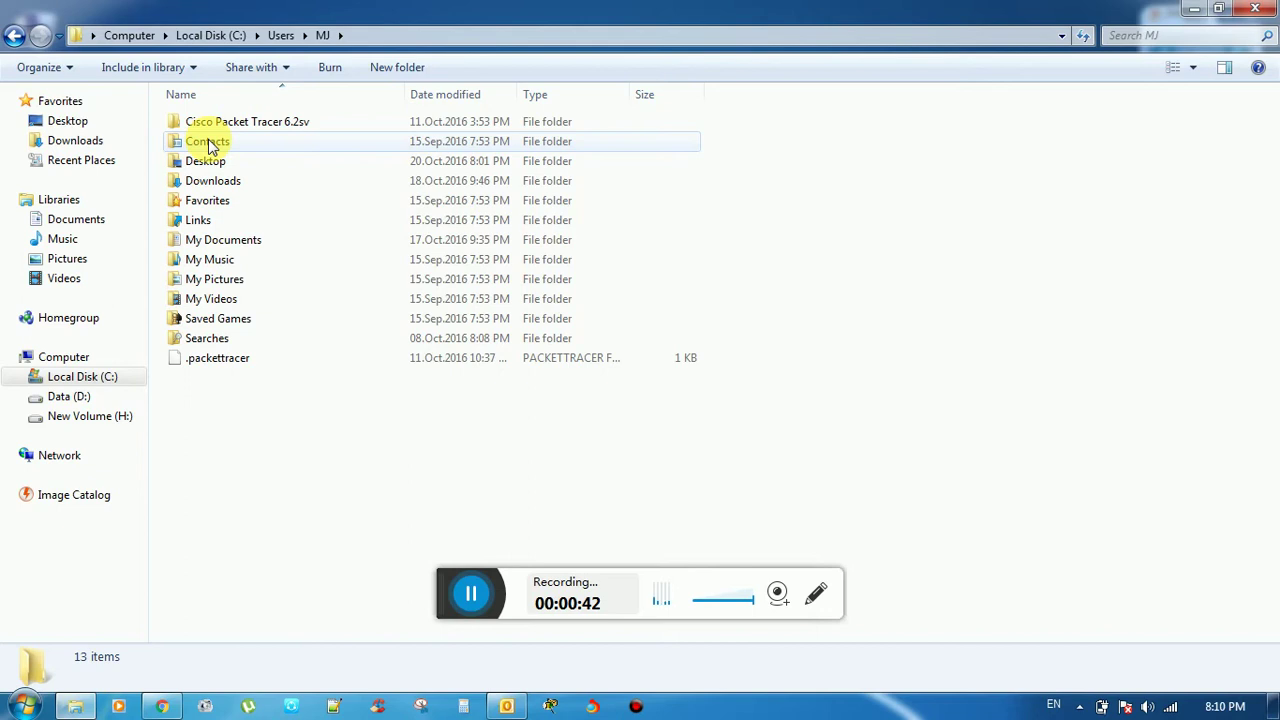
Step: Turn on "Show hidden files, folders, and drives" in the folder options and apply the change
double_click(288, 18)
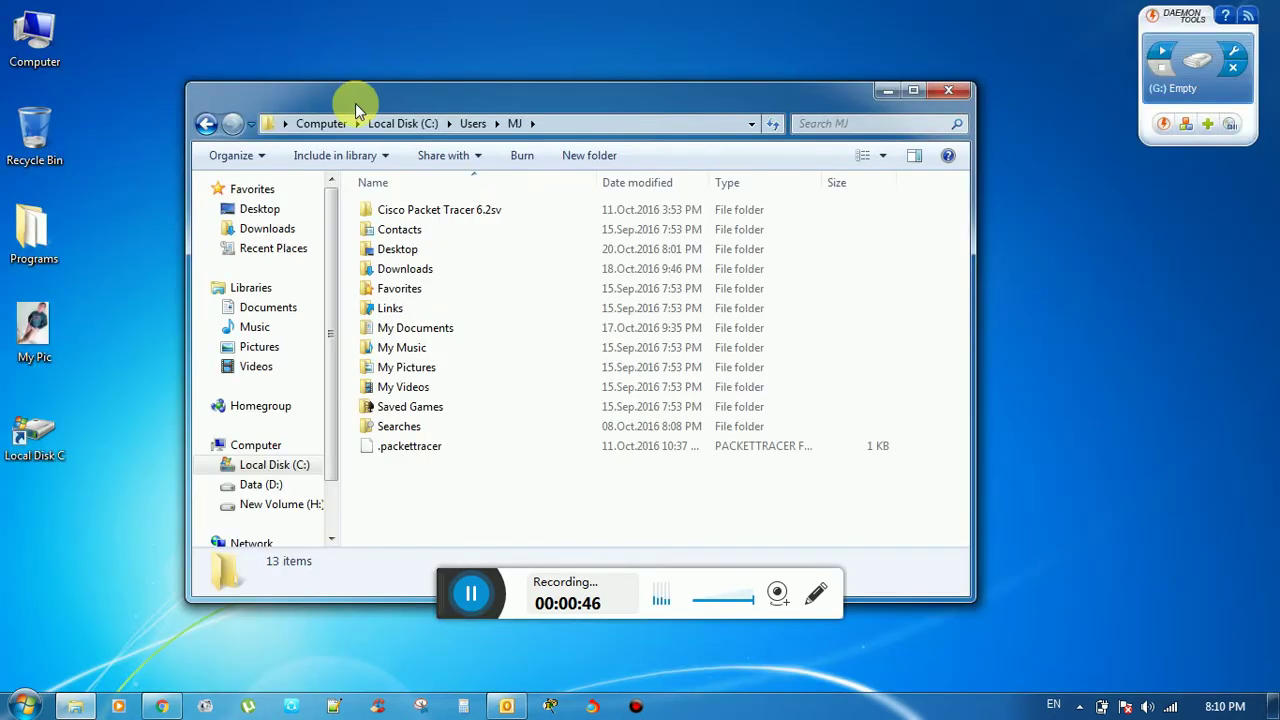
left_click_drag(355, 103, 337, 49)
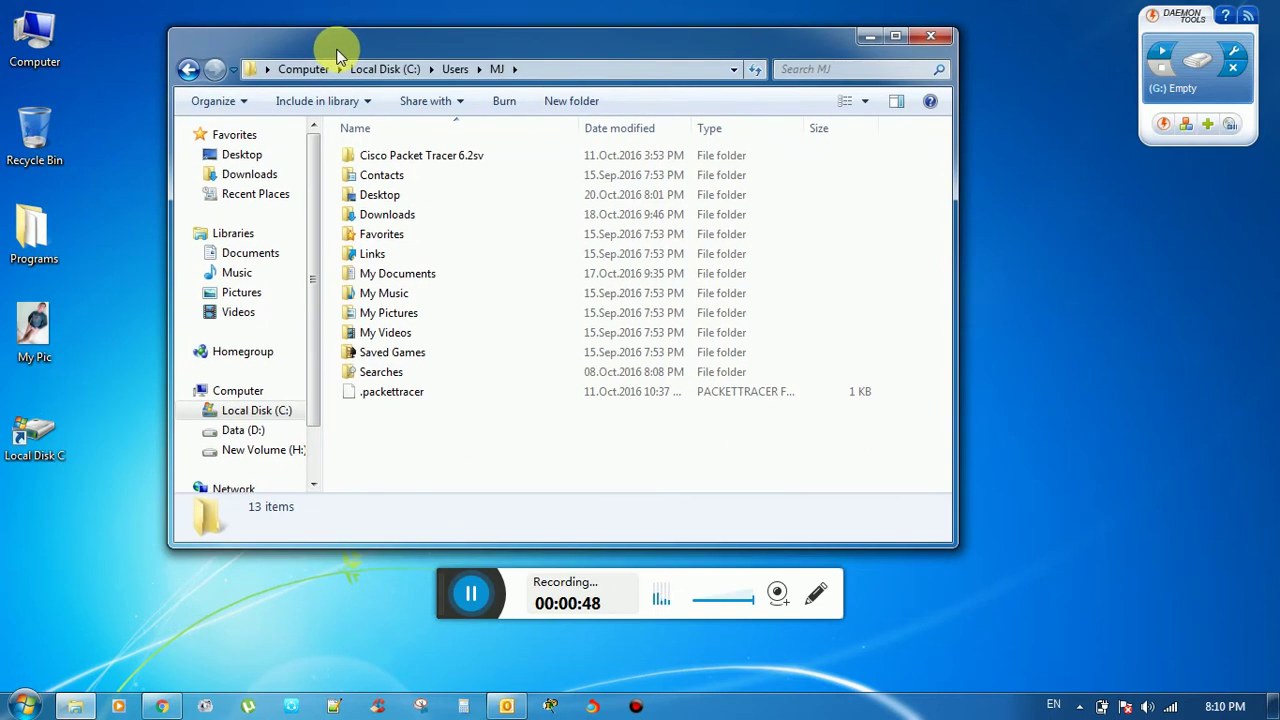
left_click(240, 103)
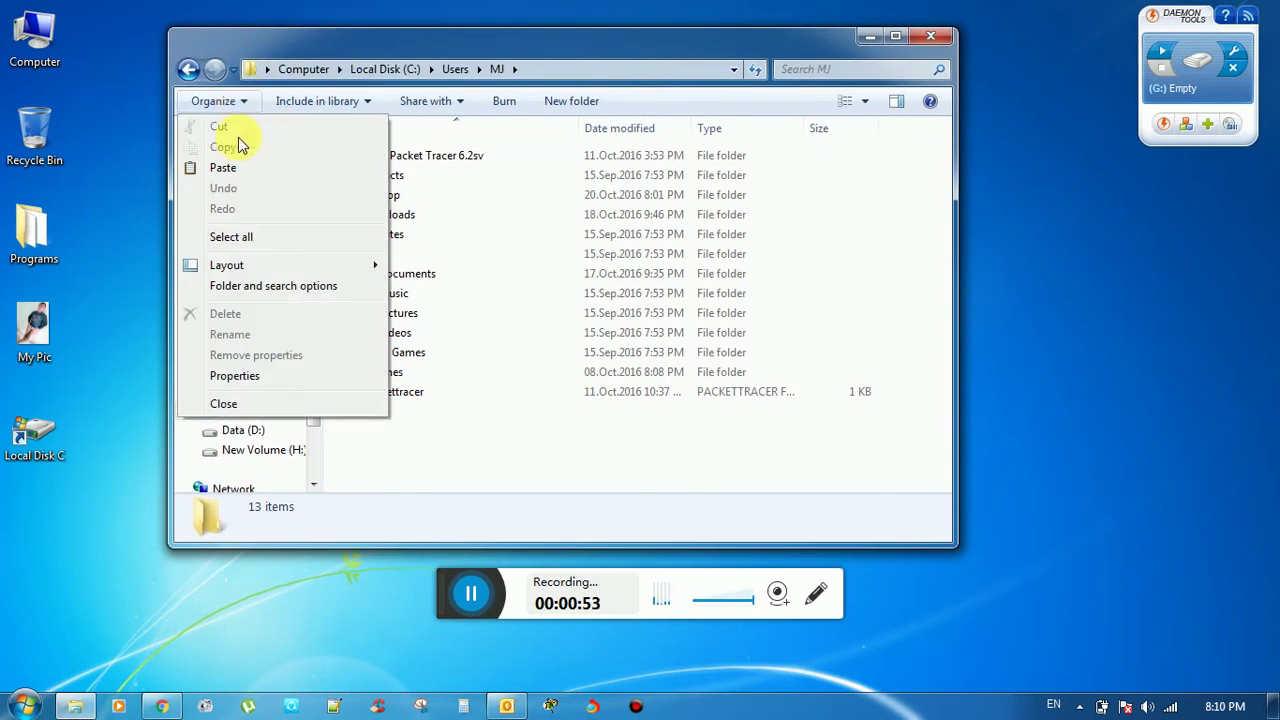
left_click(236, 288)
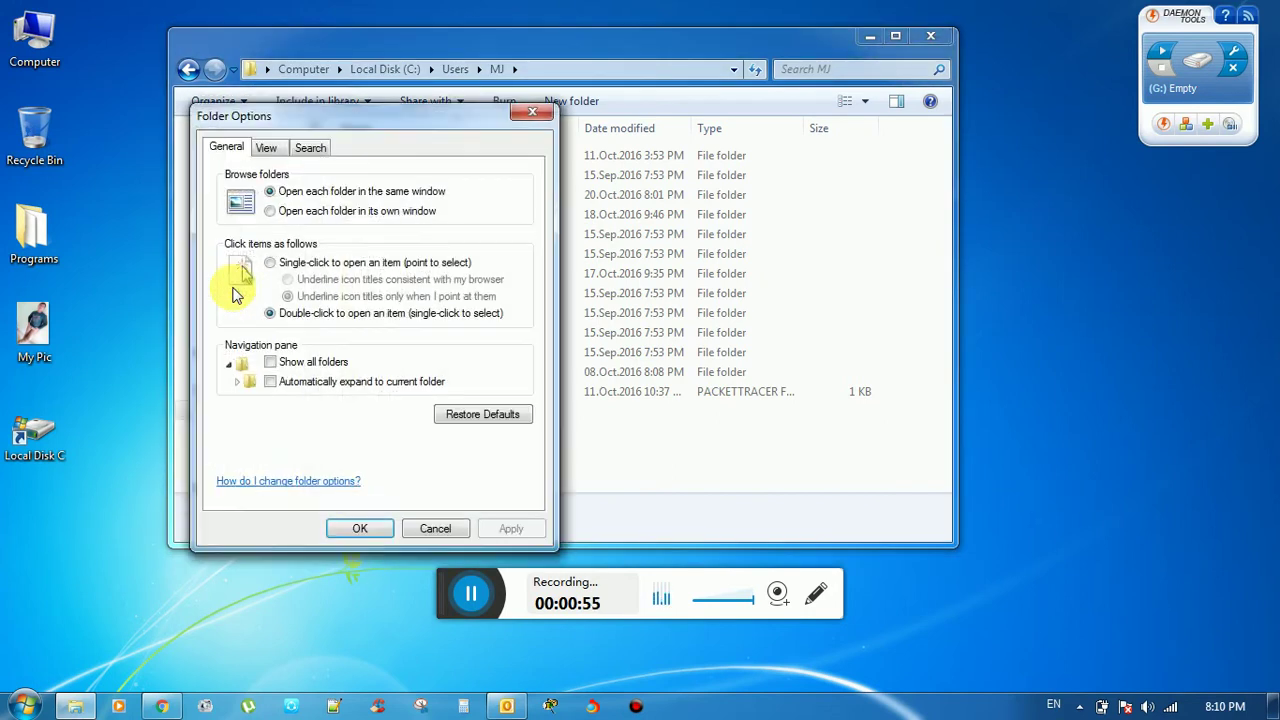
left_click(266, 148)
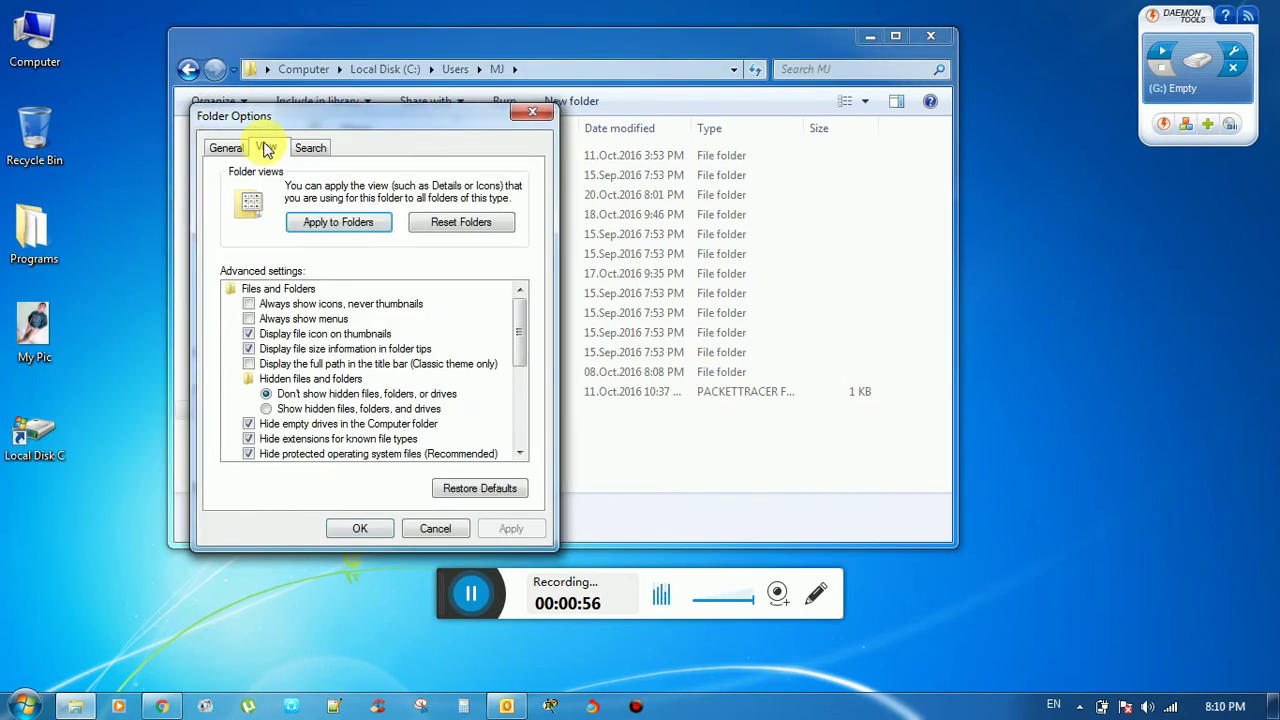
left_click(336, 414)
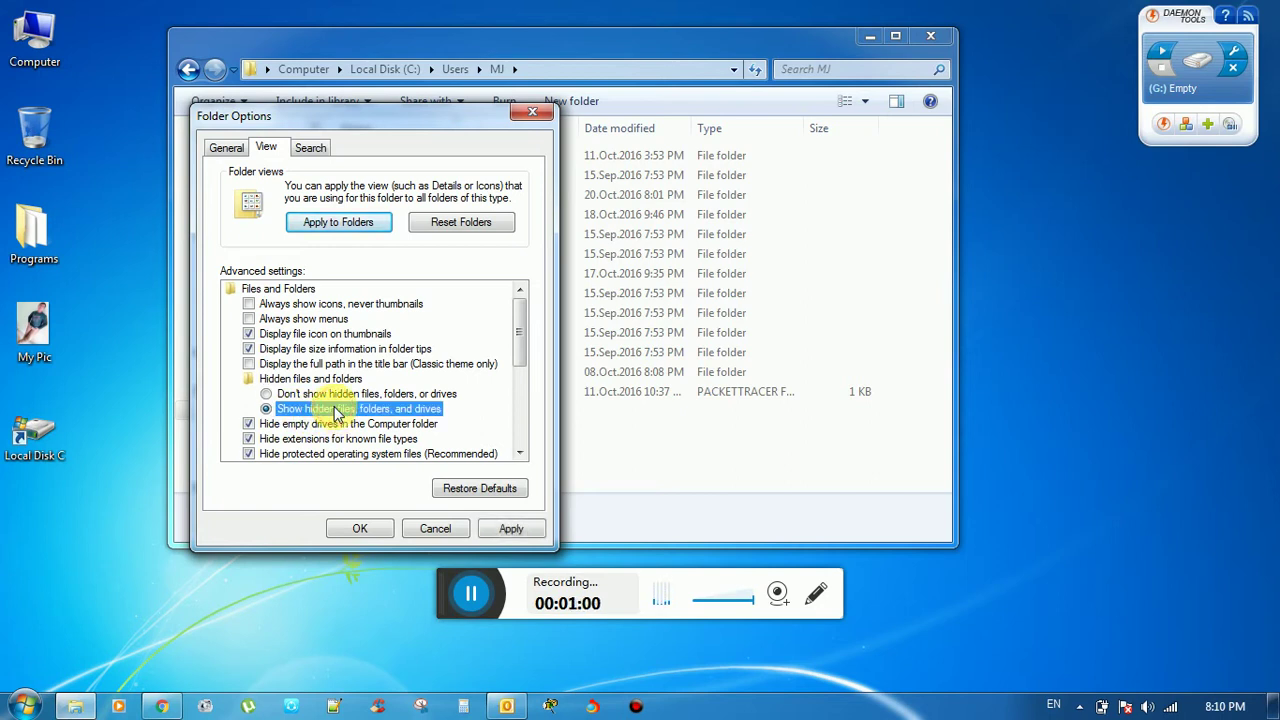
left_click(505, 530)
left_click(378, 532)
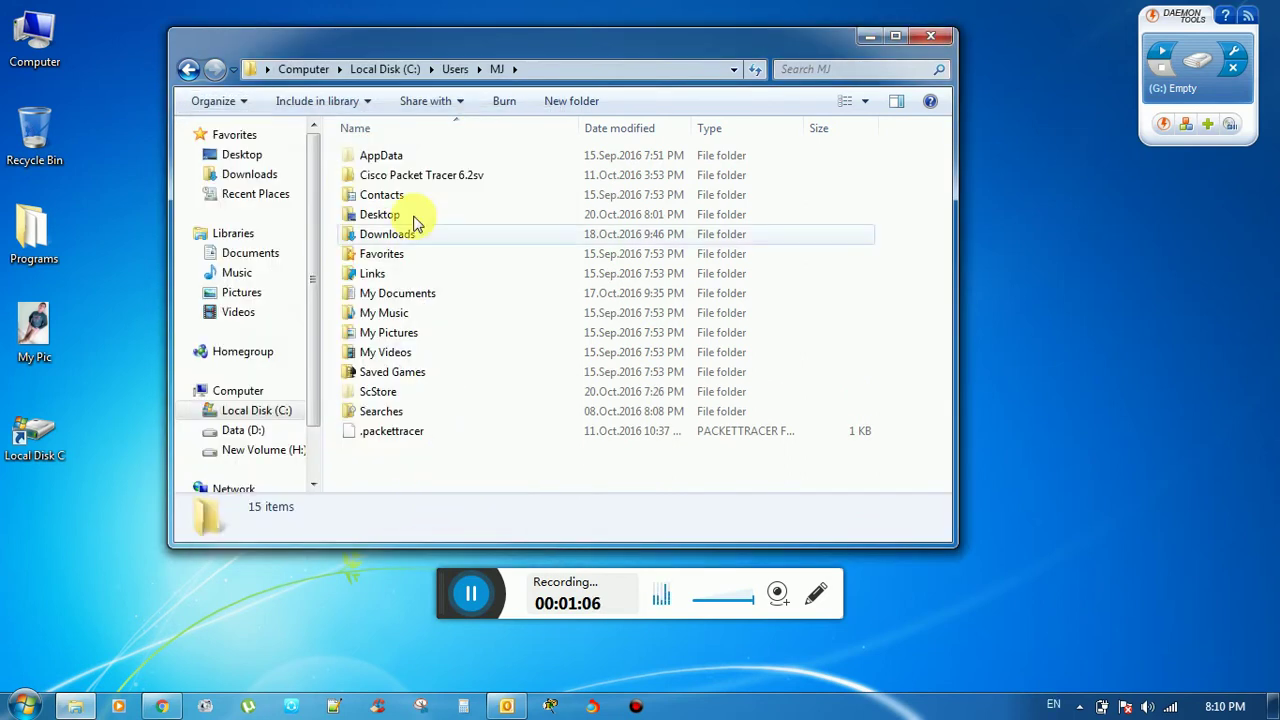
Step: From the MJ folder, open AppData\Roaming\Microsoft\Windows\Start Menu\Programs\Startup
left_click(385, 160)
double_click(385, 158)
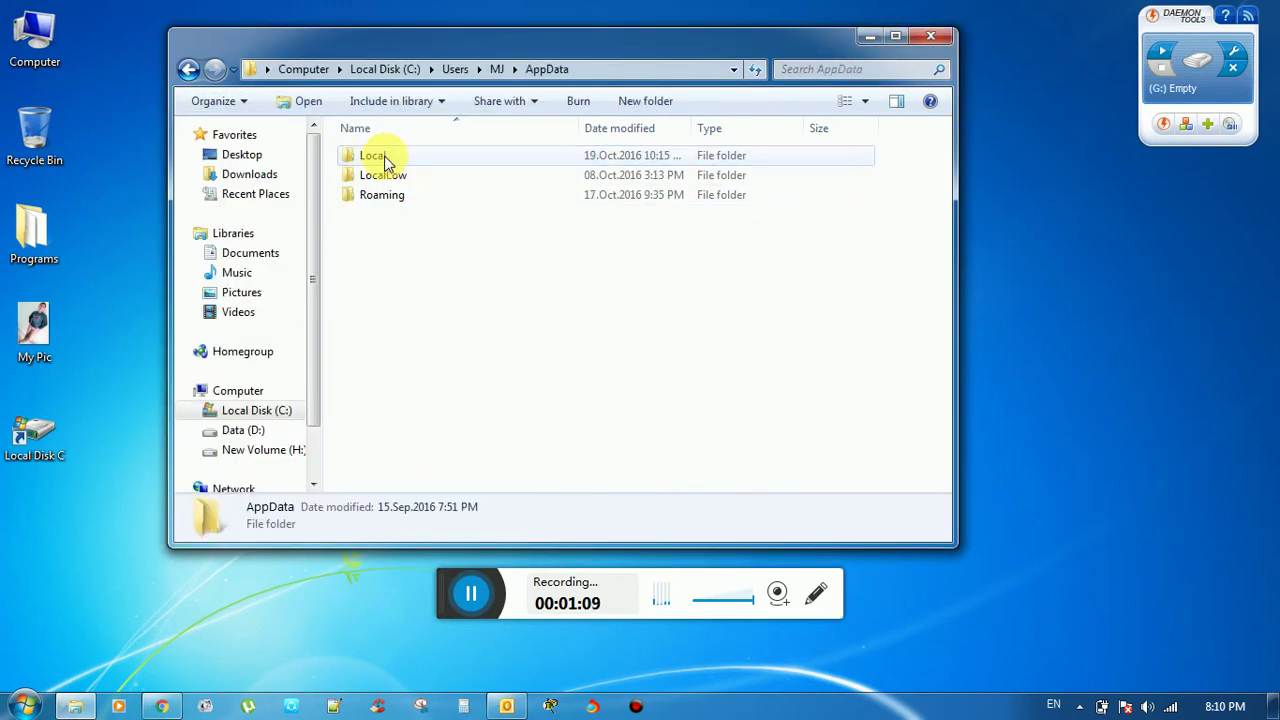
double_click(383, 196)
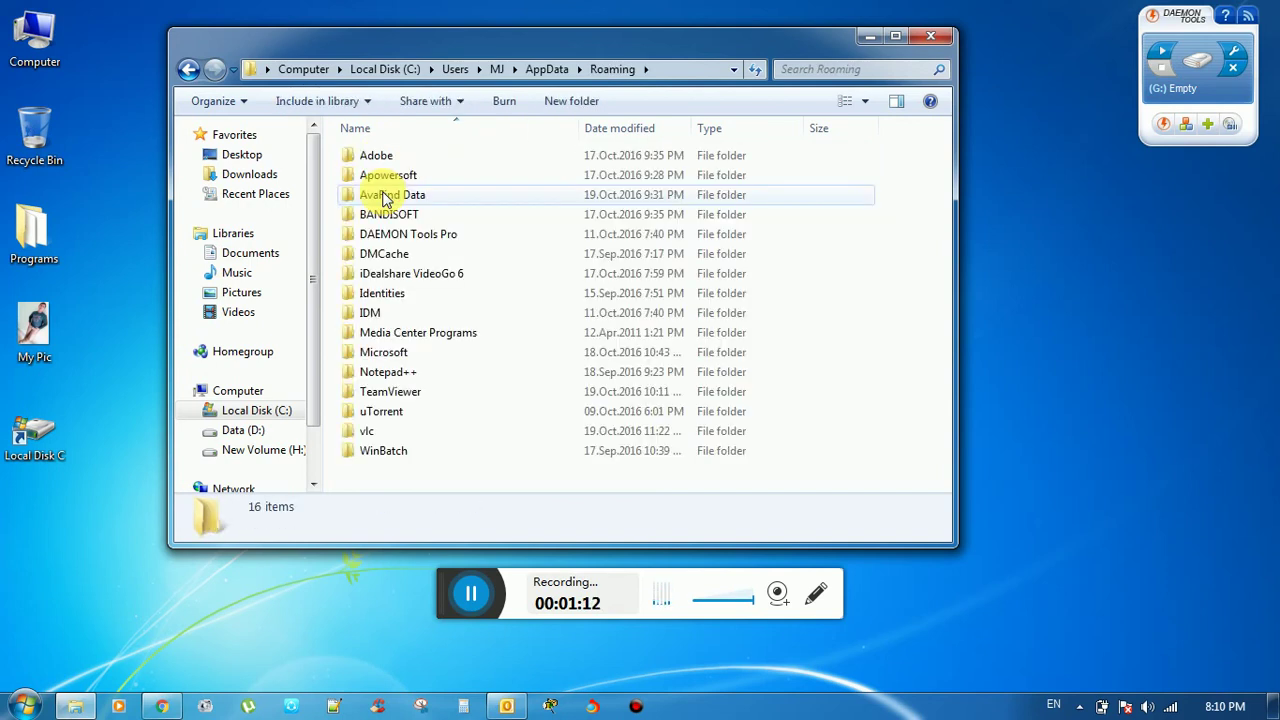
double_click(383, 352)
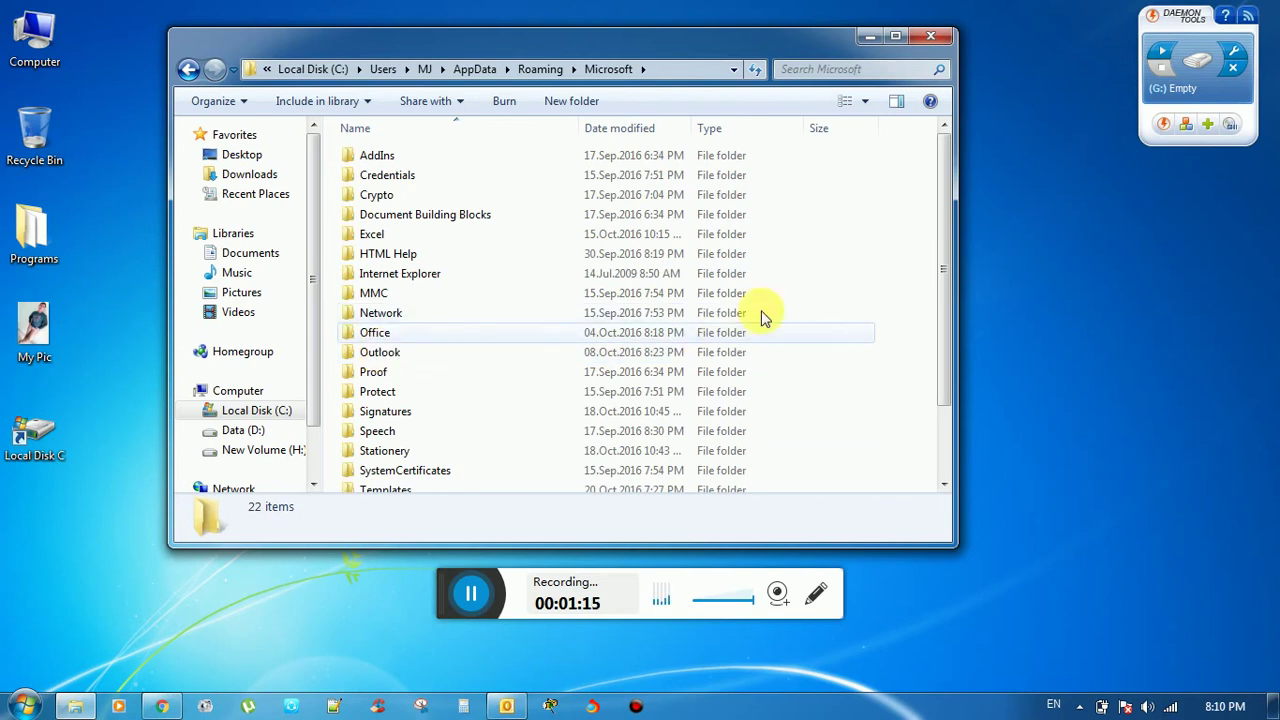
left_click_drag(941, 250, 948, 385)
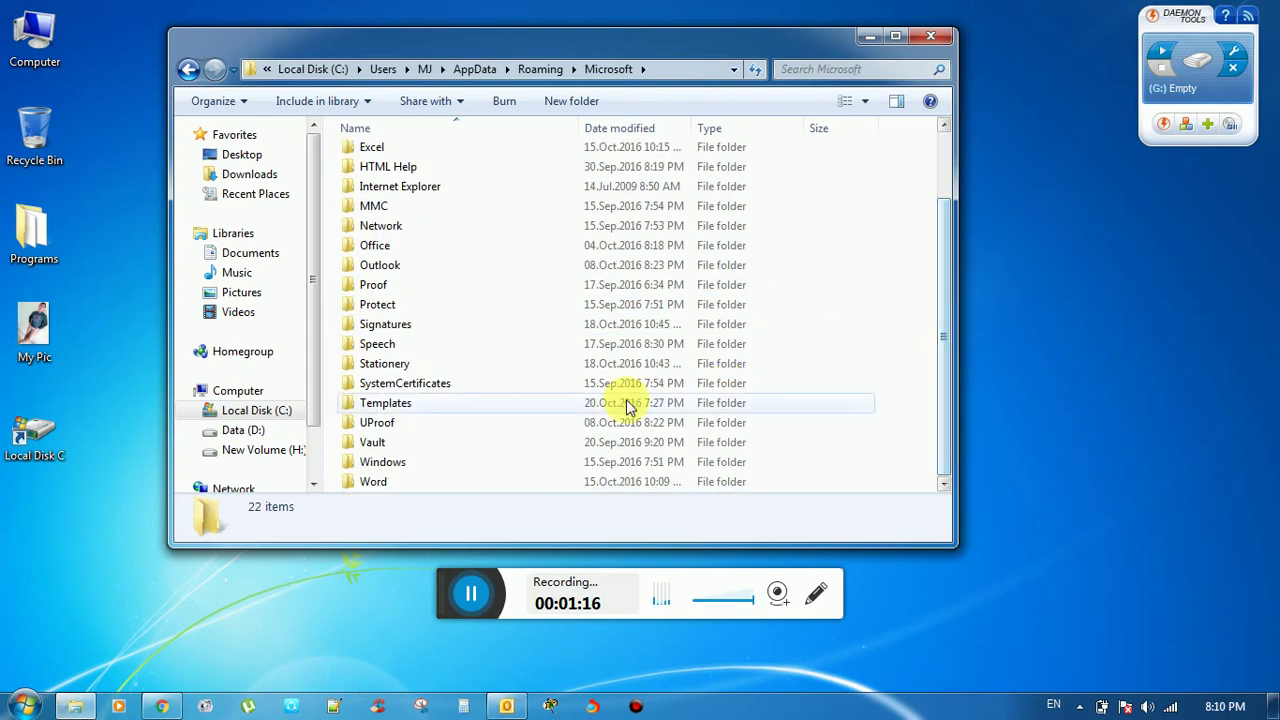
double_click(368, 461)
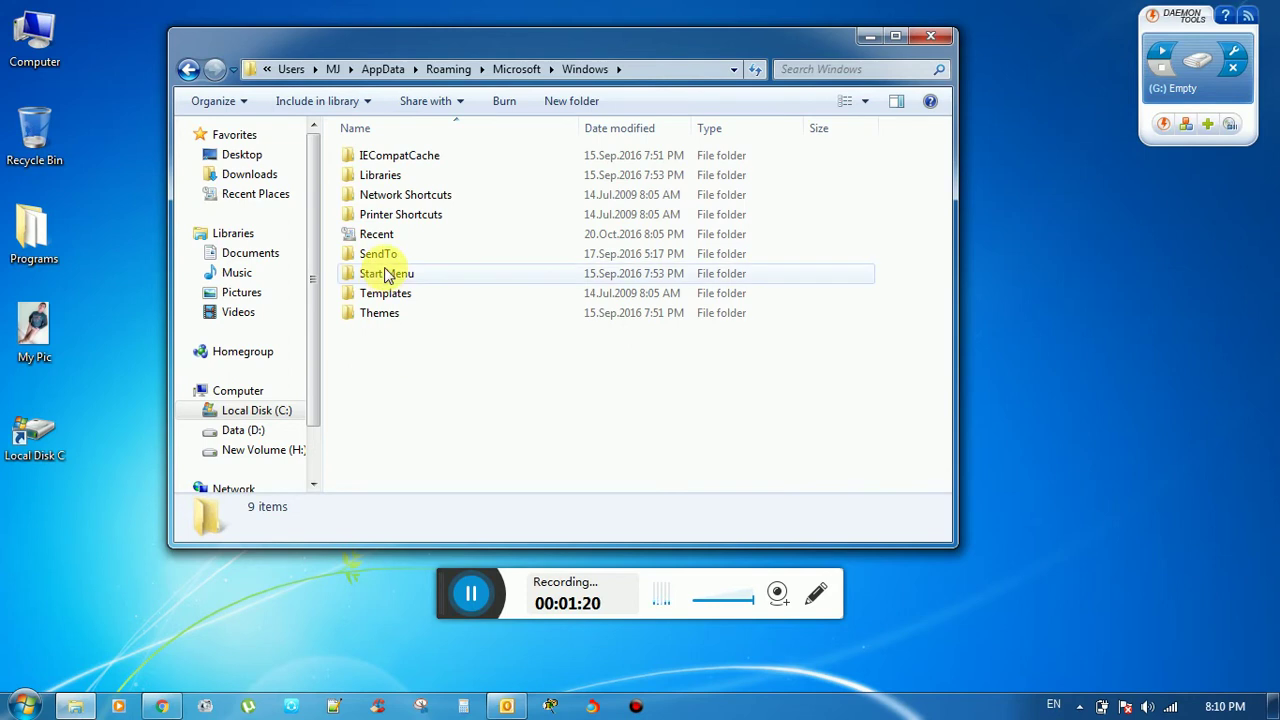
double_click(387, 275)
left_click(390, 160)
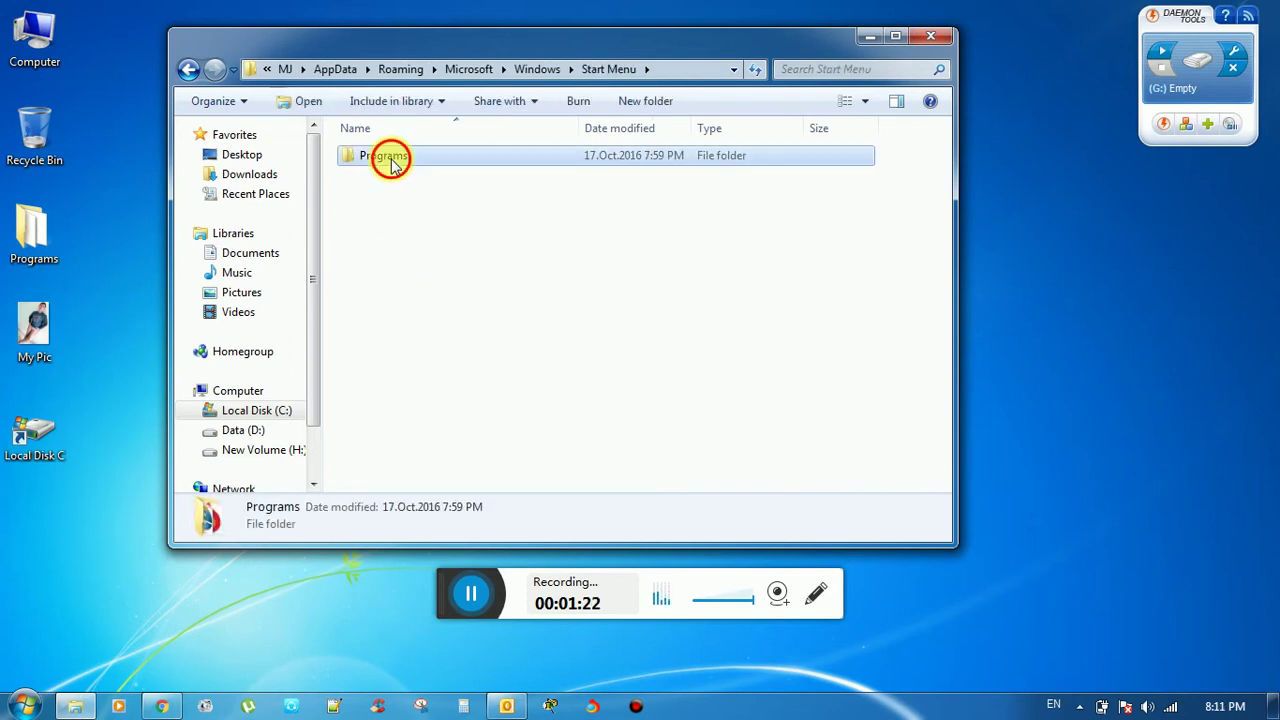
double_click(390, 160)
double_click(390, 296)
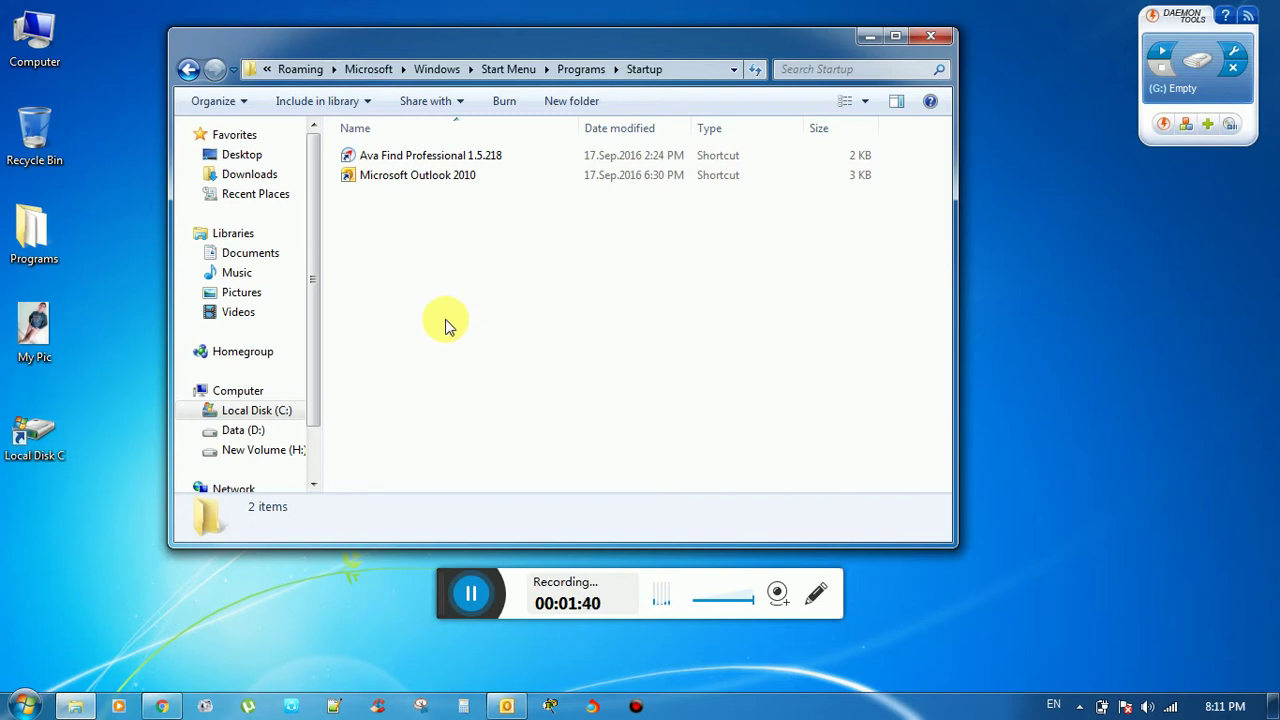
Step: Preview the My Pic image on the desktop, and copy it into the Startup folder
double_click(27, 345)
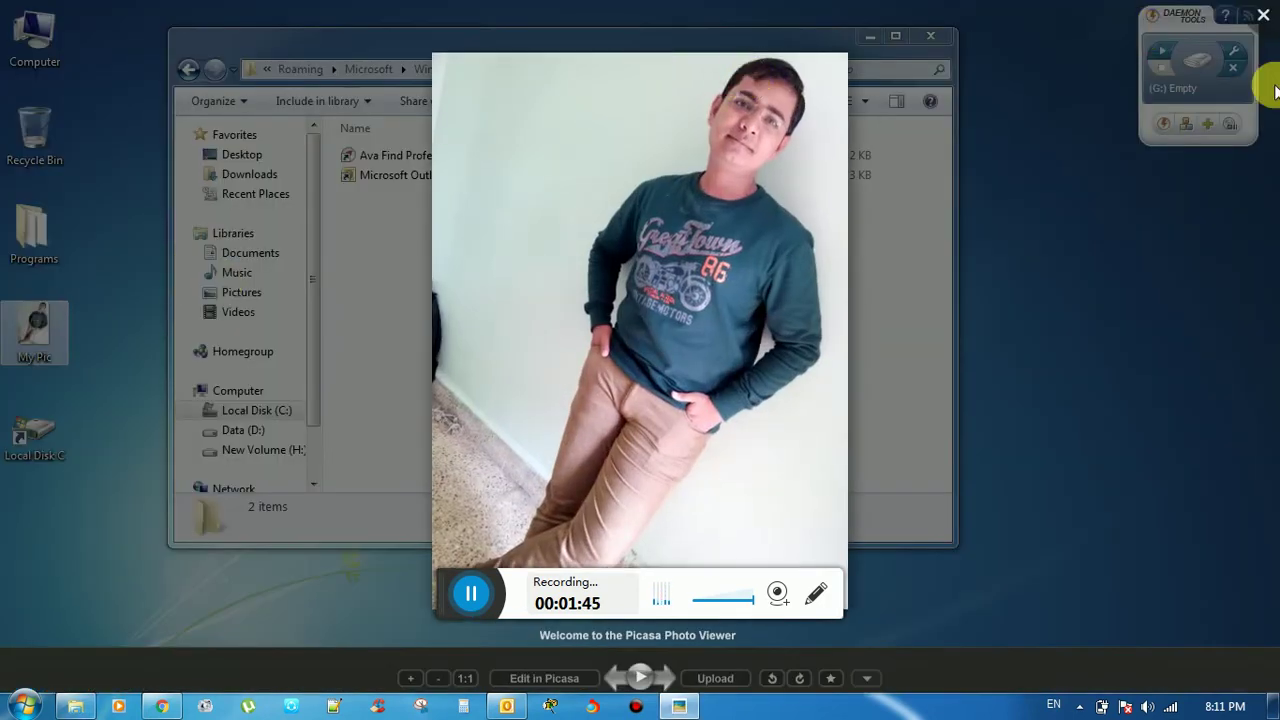
left_click(1263, 16)
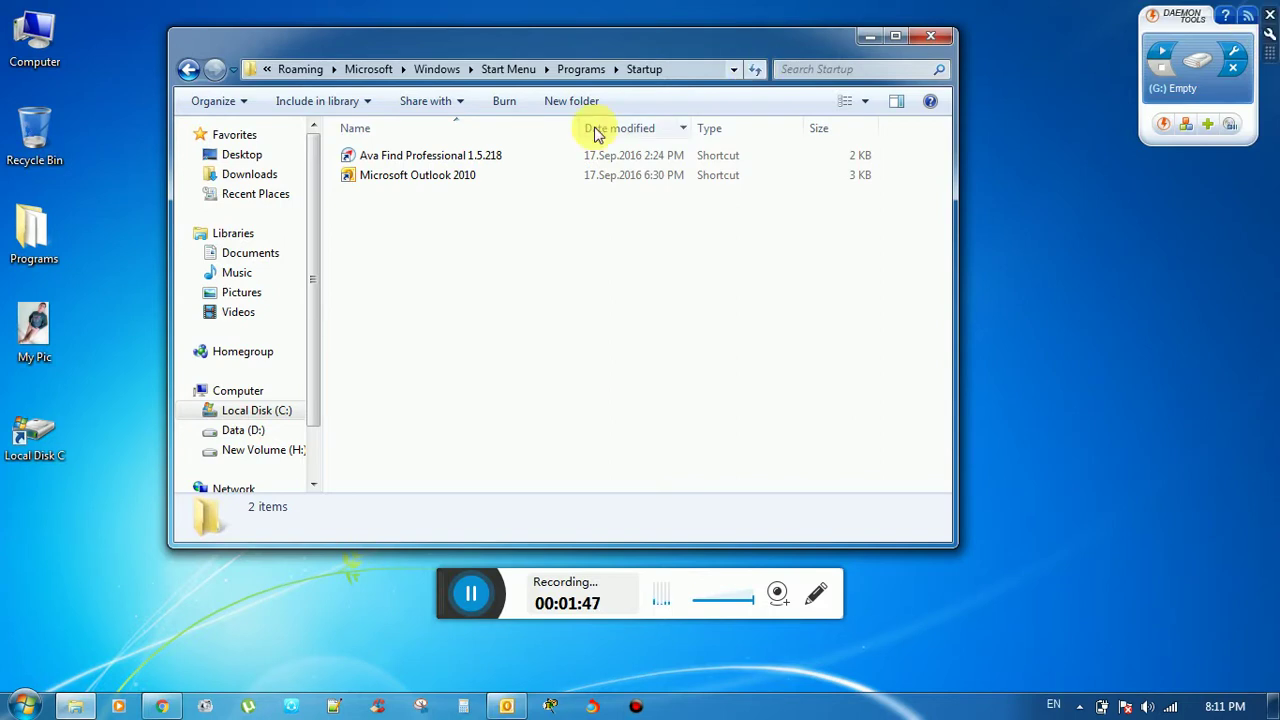
right_click(22, 340)
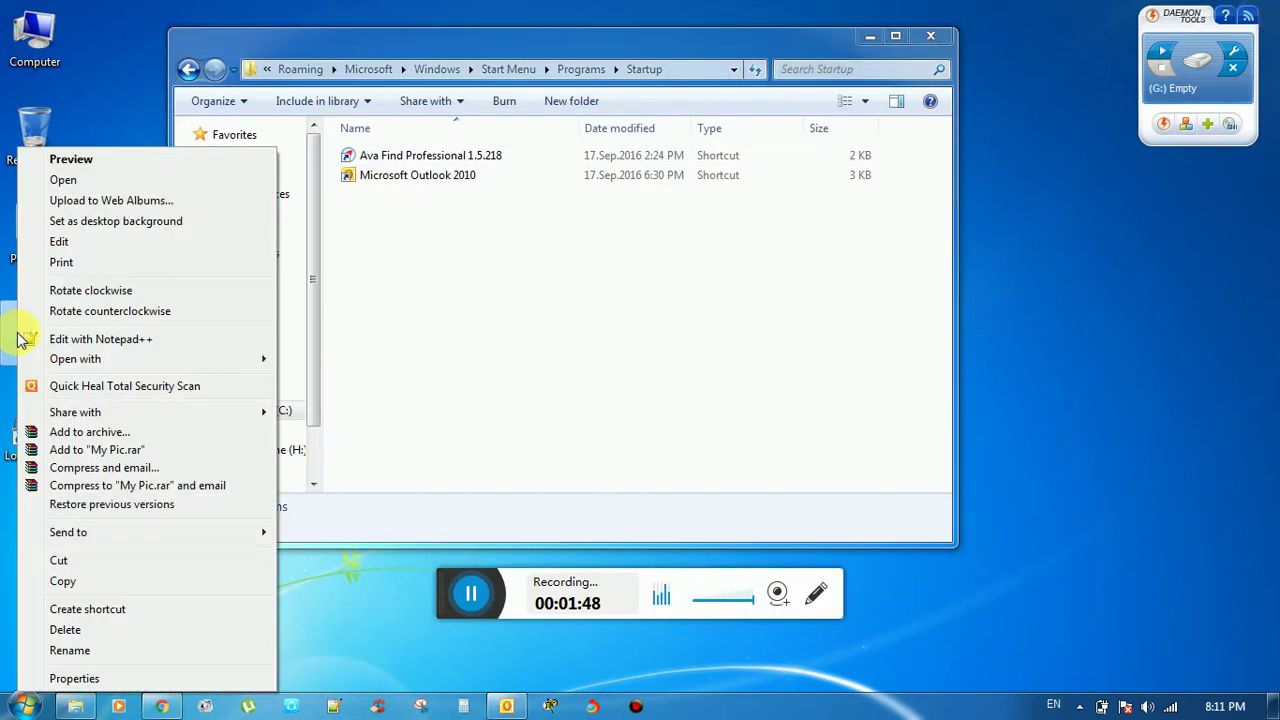
left_click(71, 588)
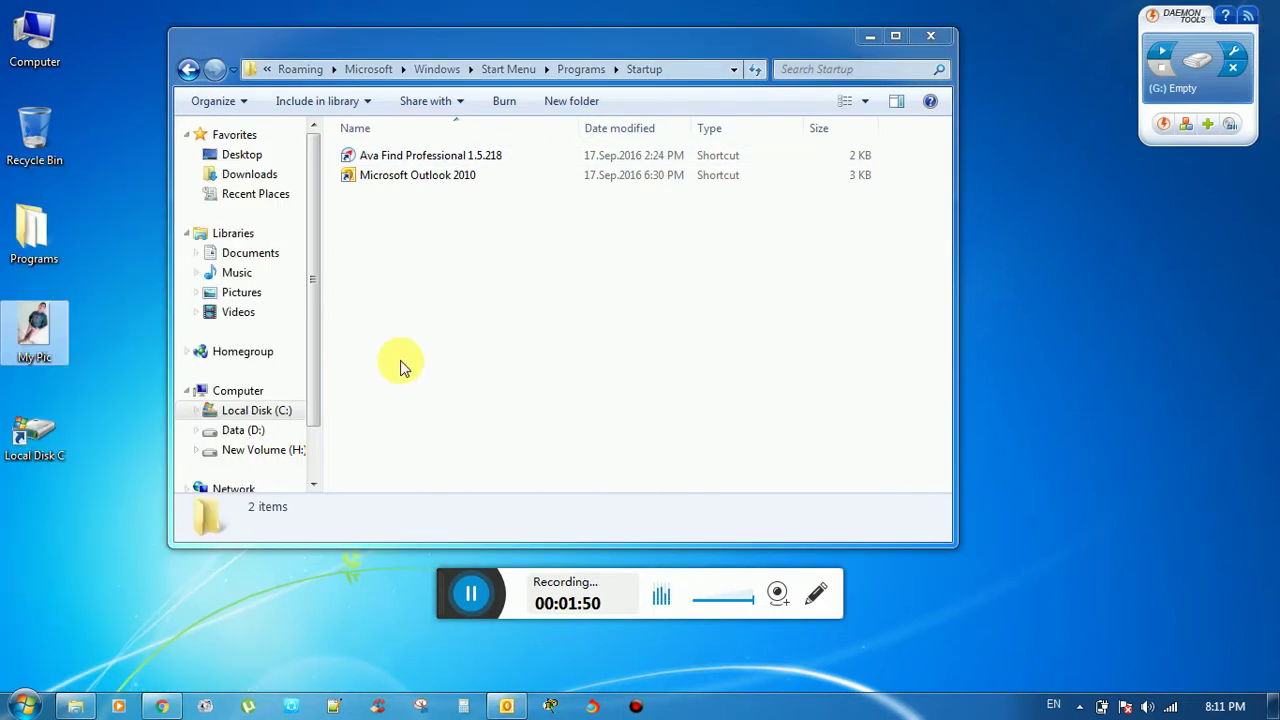
right_click(495, 226)
left_click(541, 358)
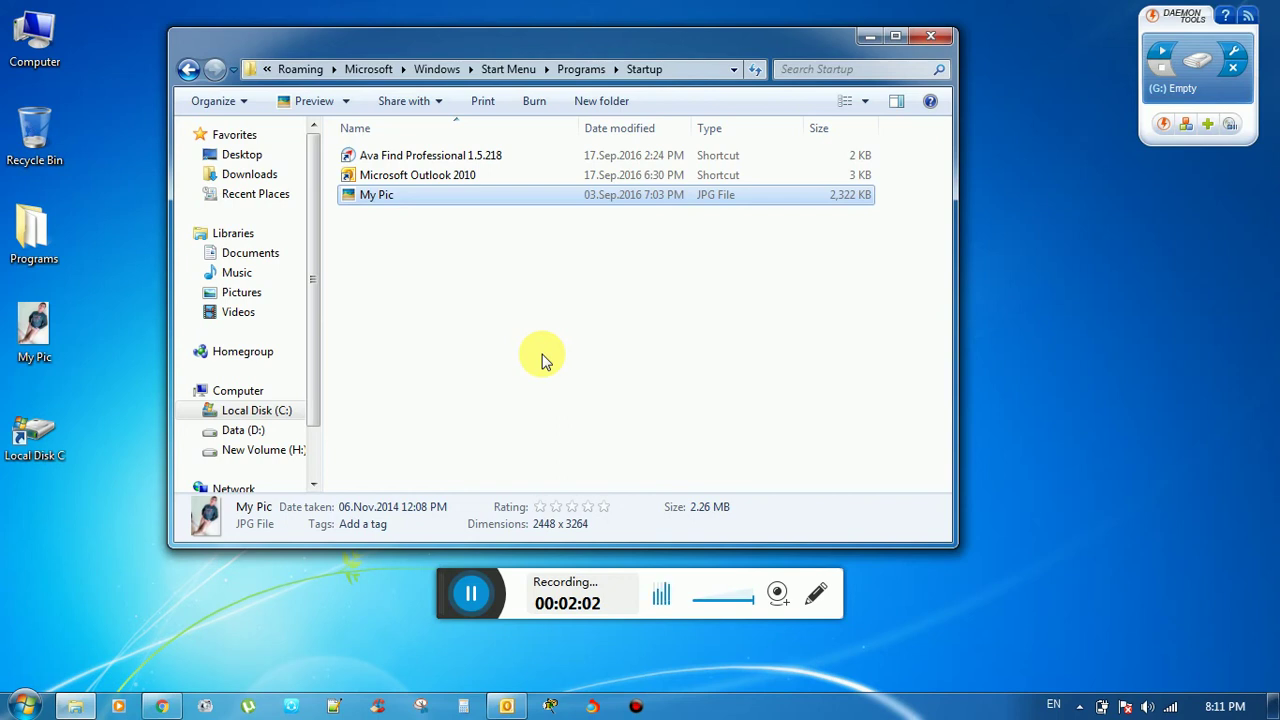
Step: Maximize the Startup folder window to view its path and contents, and close it to return to the desktop
double_click(680, 36)
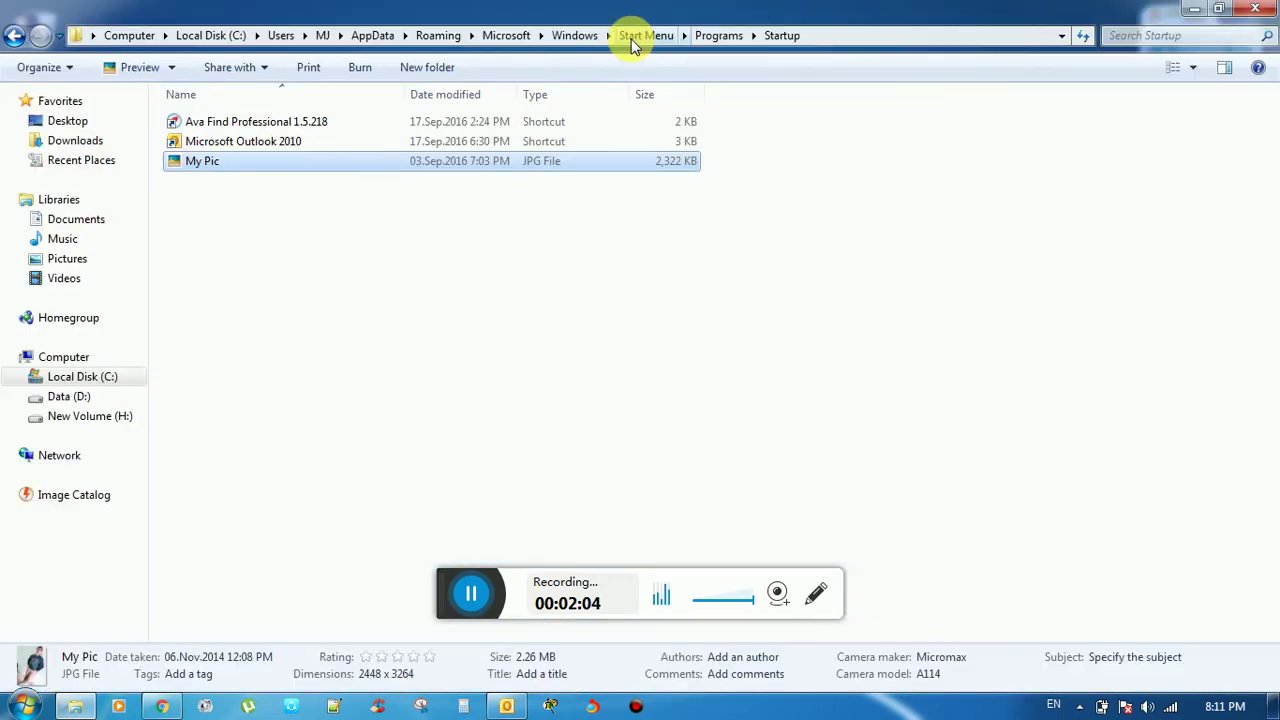
left_click(572, 287)
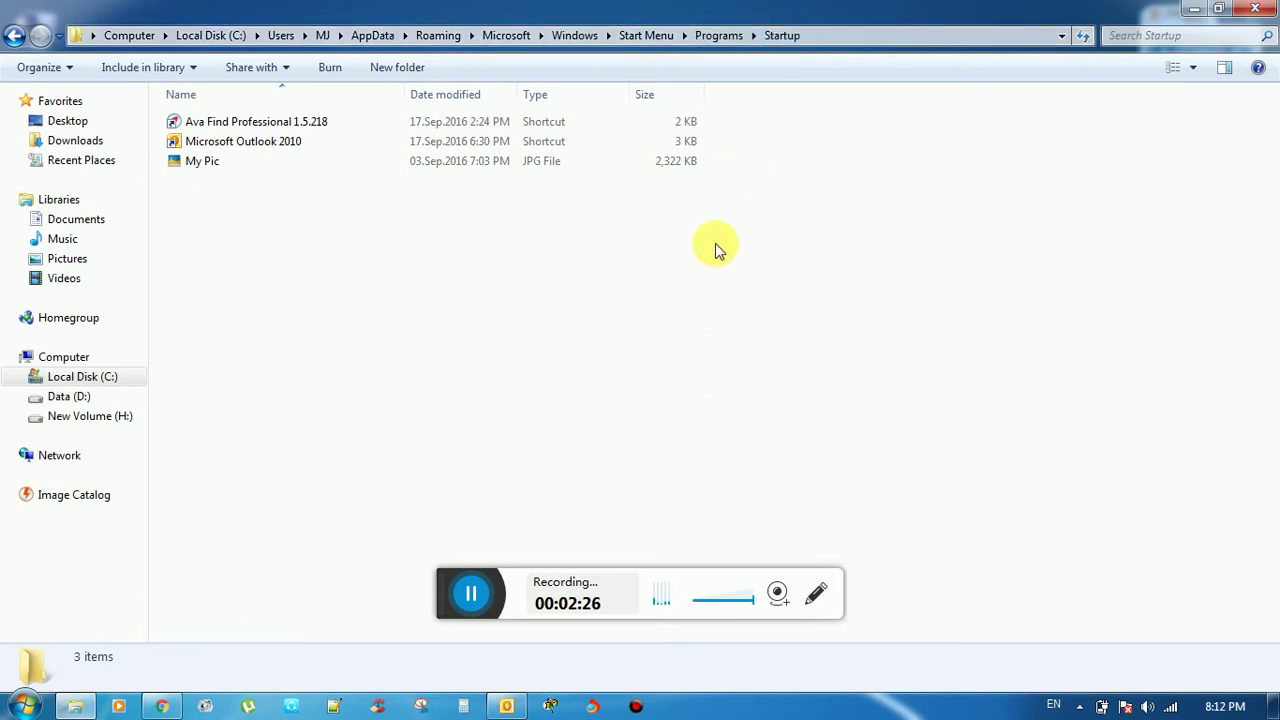
left_click(1257, 11)
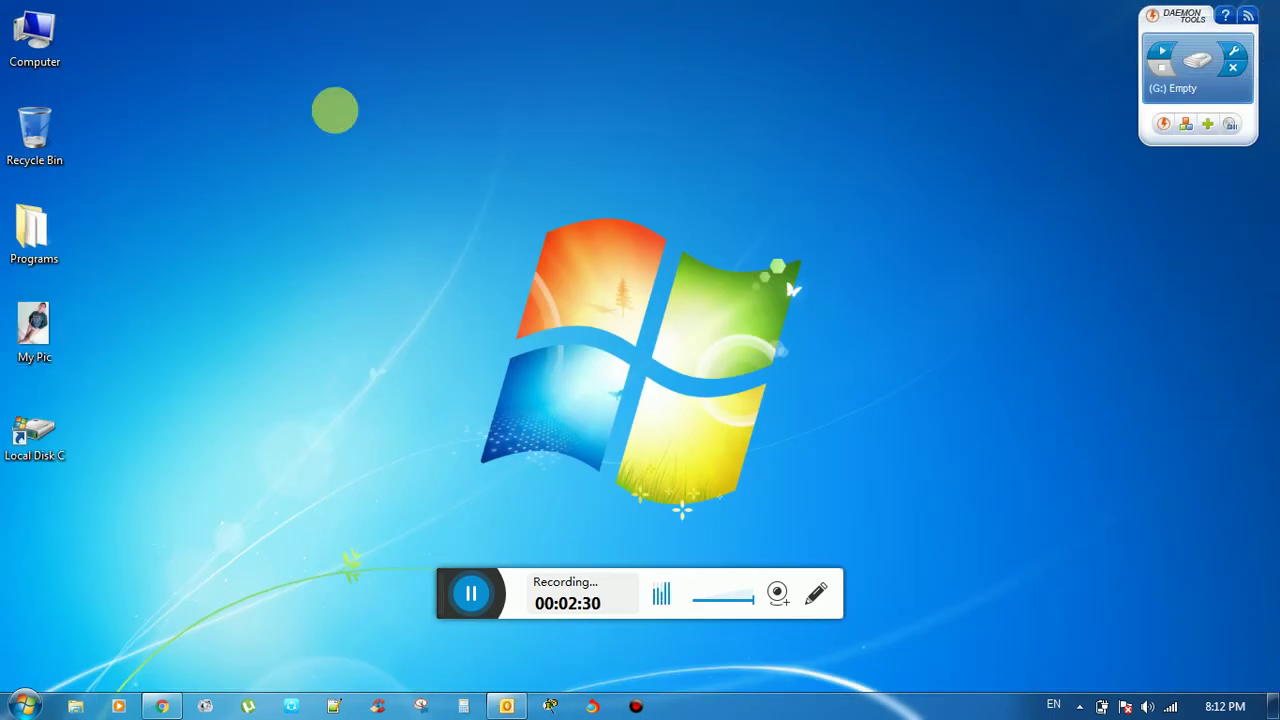
right_click(335, 110)
left_click(370, 170)
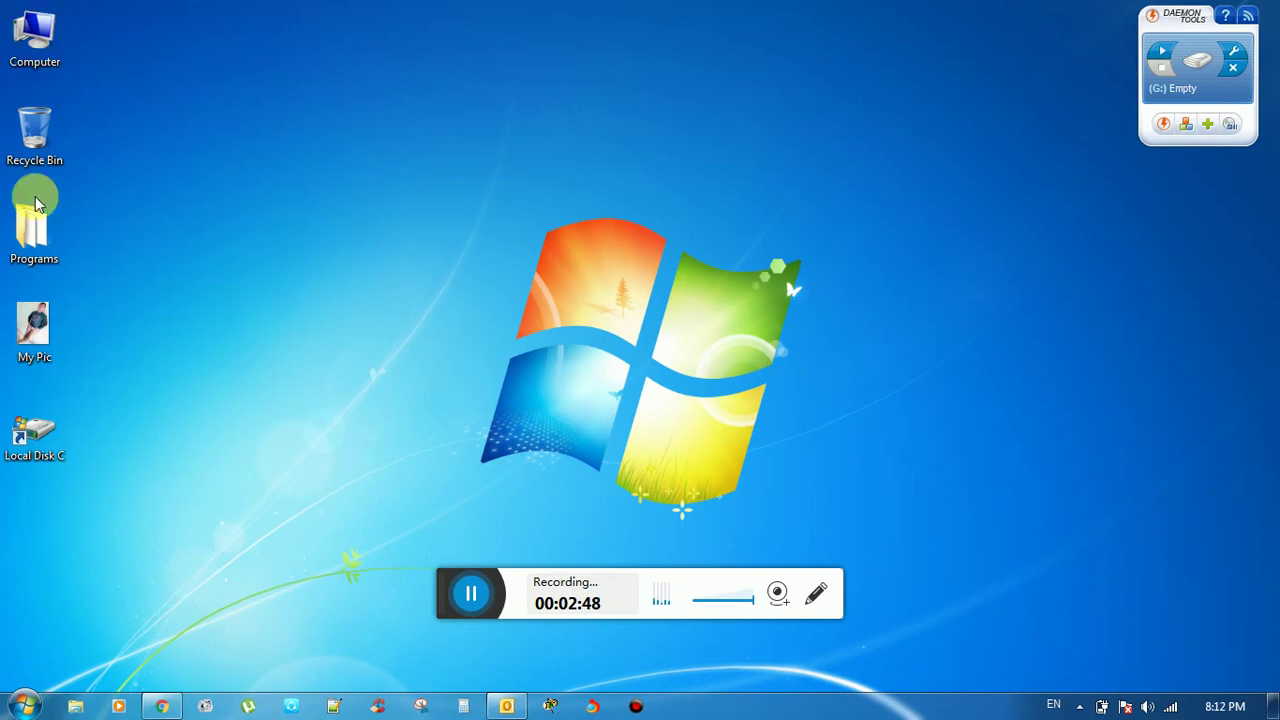
Step: Reopen Local Disk (C:) from its desktop shortcut and go to Users\MJ\AppData
left_click(55, 430)
double_click(55, 430)
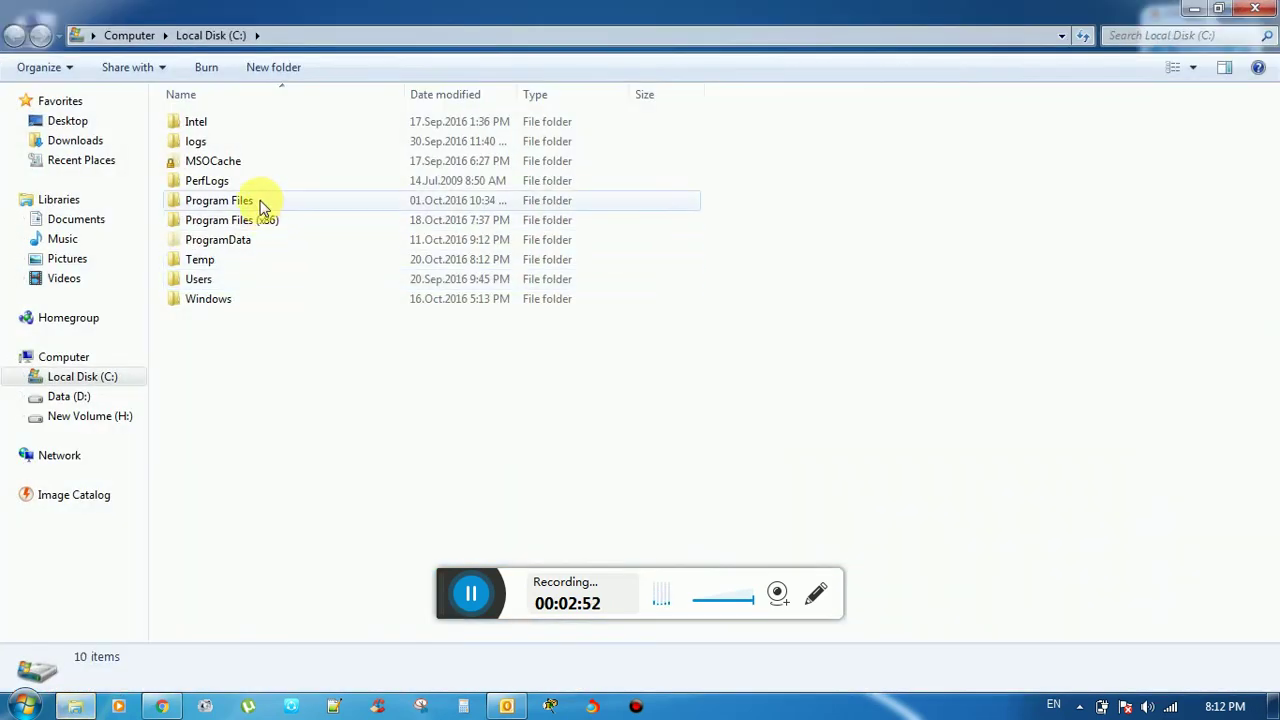
double_click(221, 284)
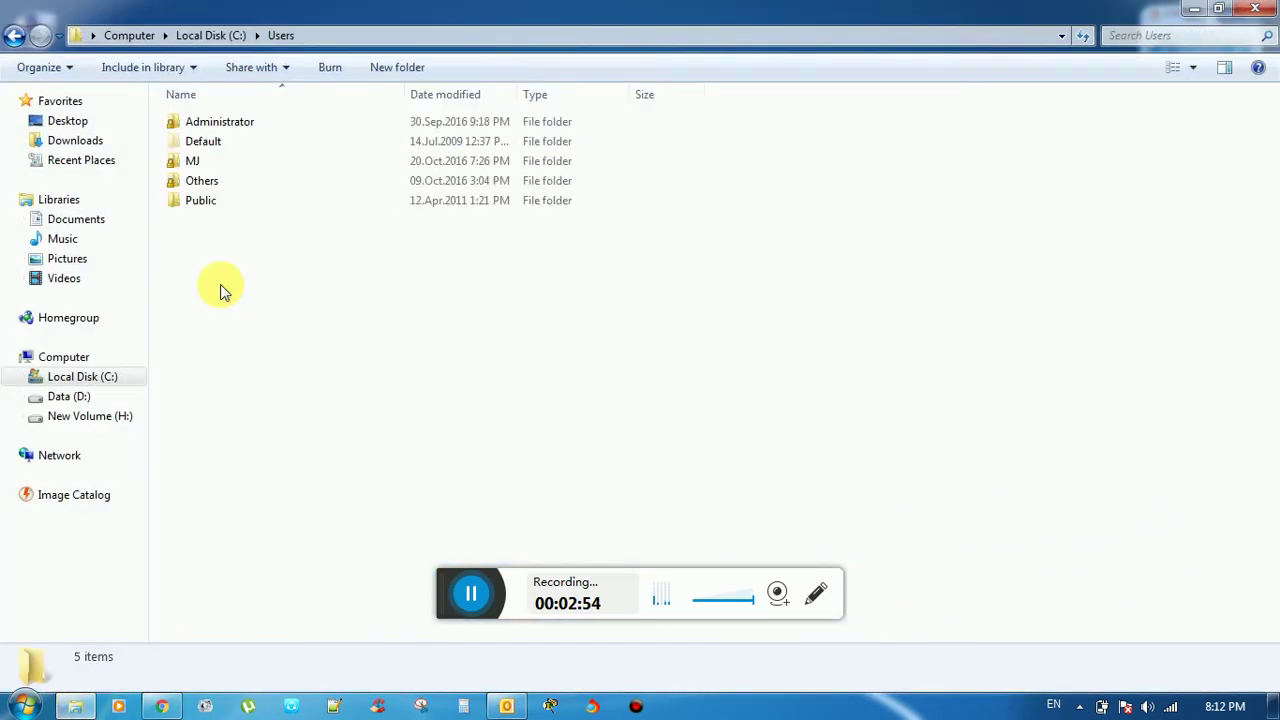
double_click(225, 160)
double_click(225, 125)
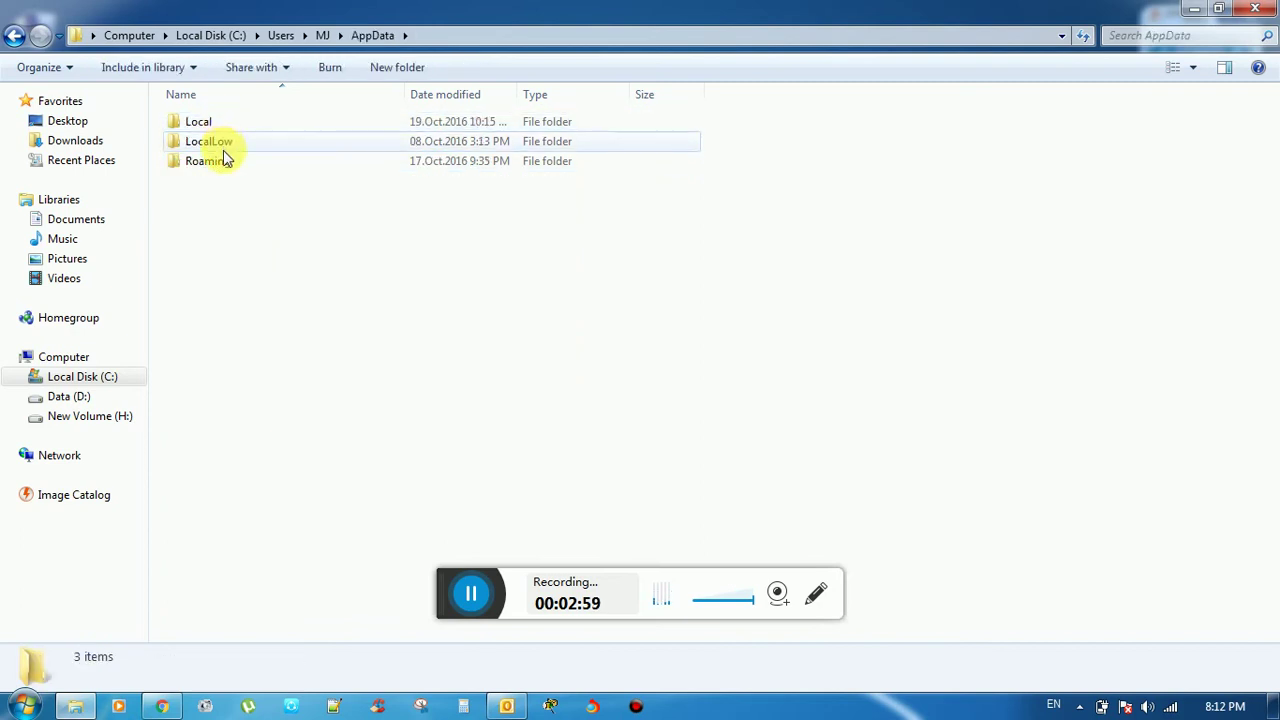
Step: Check the contents of Roaming\Microsoft\Windows\Start Menu\Programs\Startup for the copied picture, and close the folder window
double_click(223, 161)
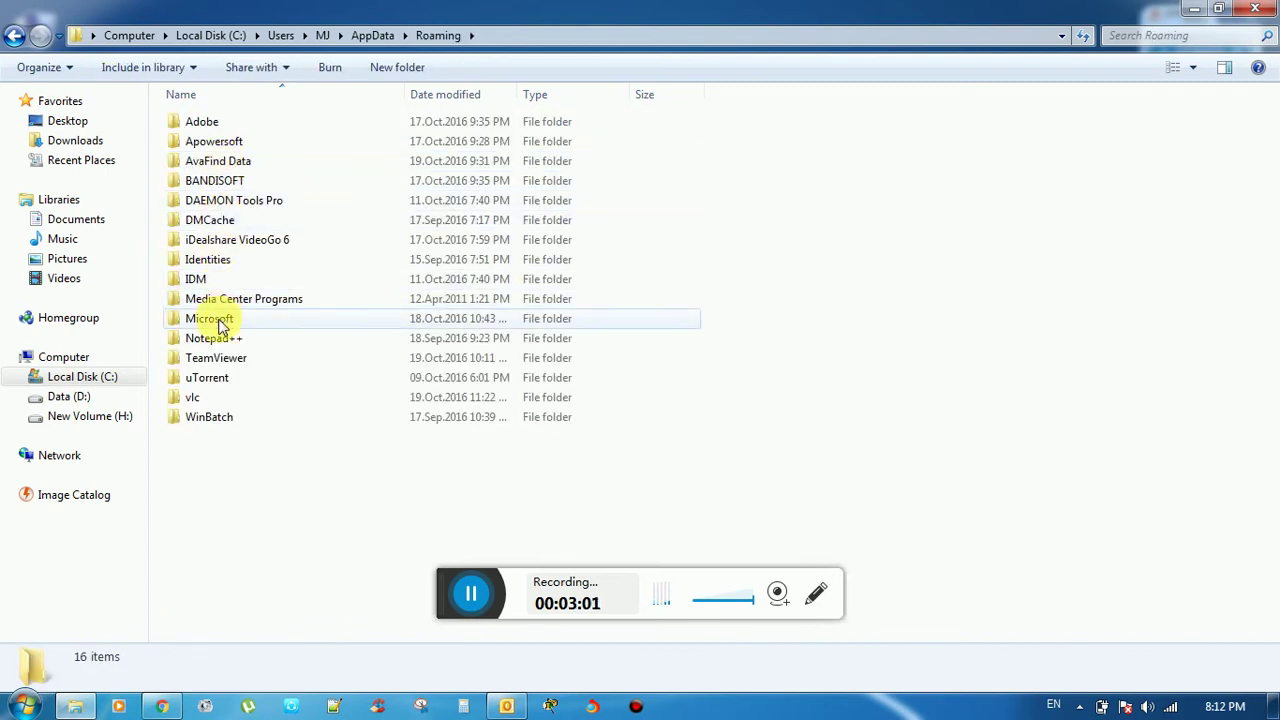
double_click(212, 319)
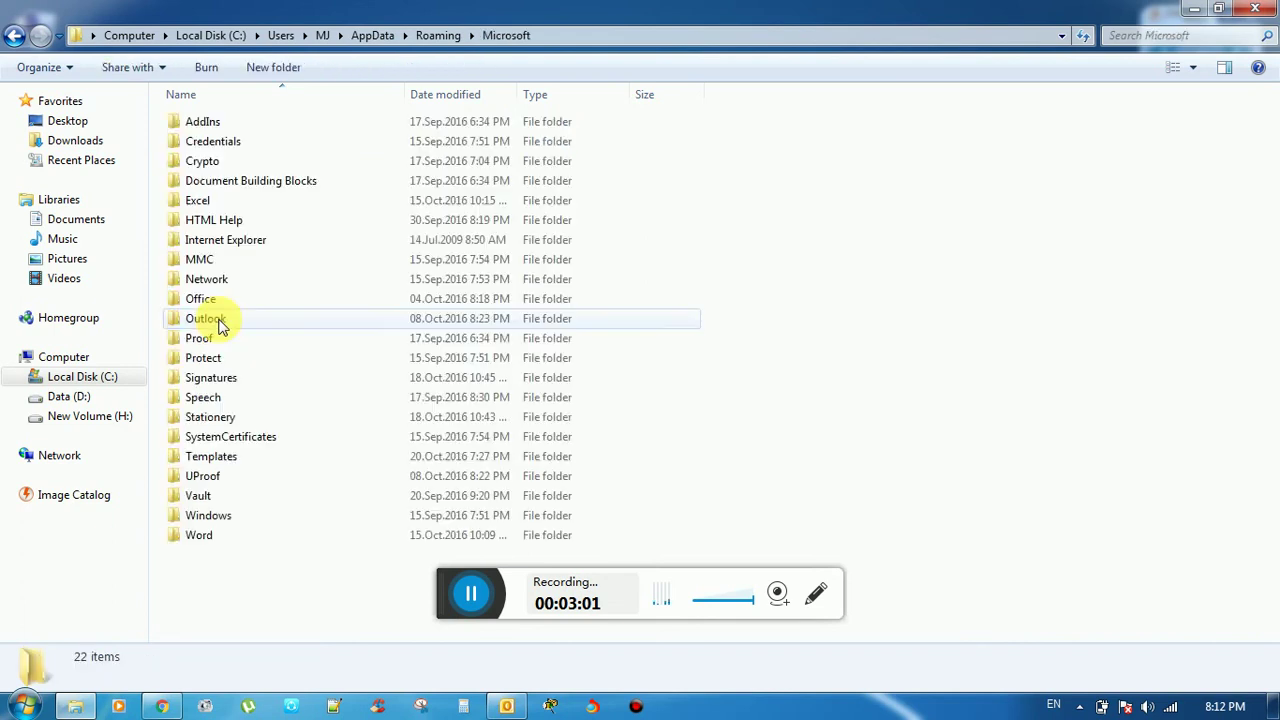
double_click(212, 515)
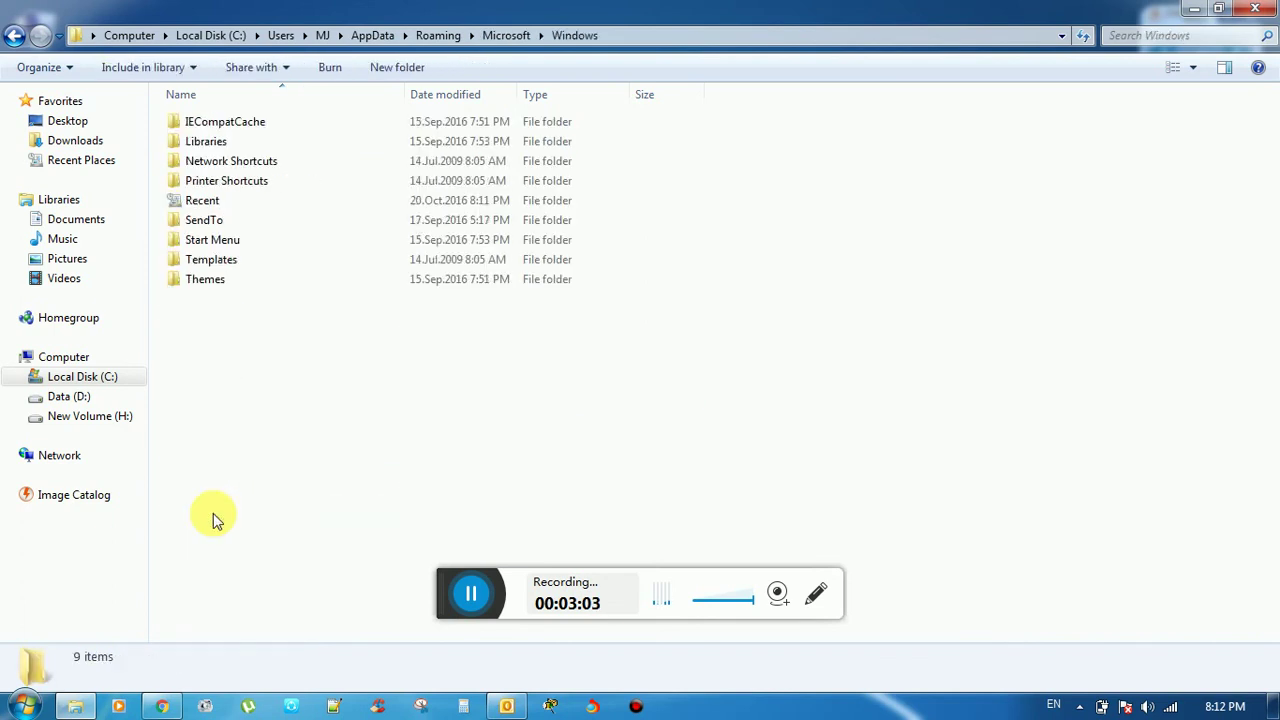
double_click(228, 240)
double_click(224, 128)
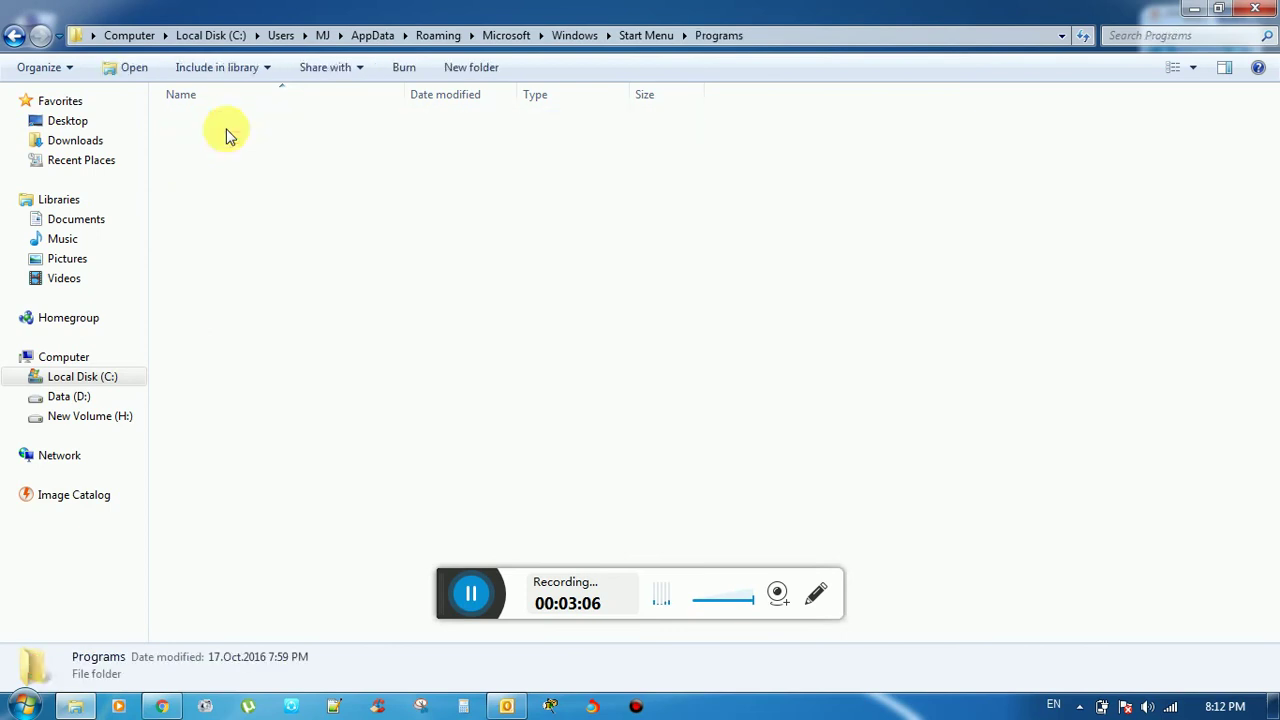
left_click(218, 262)
double_click(218, 262)
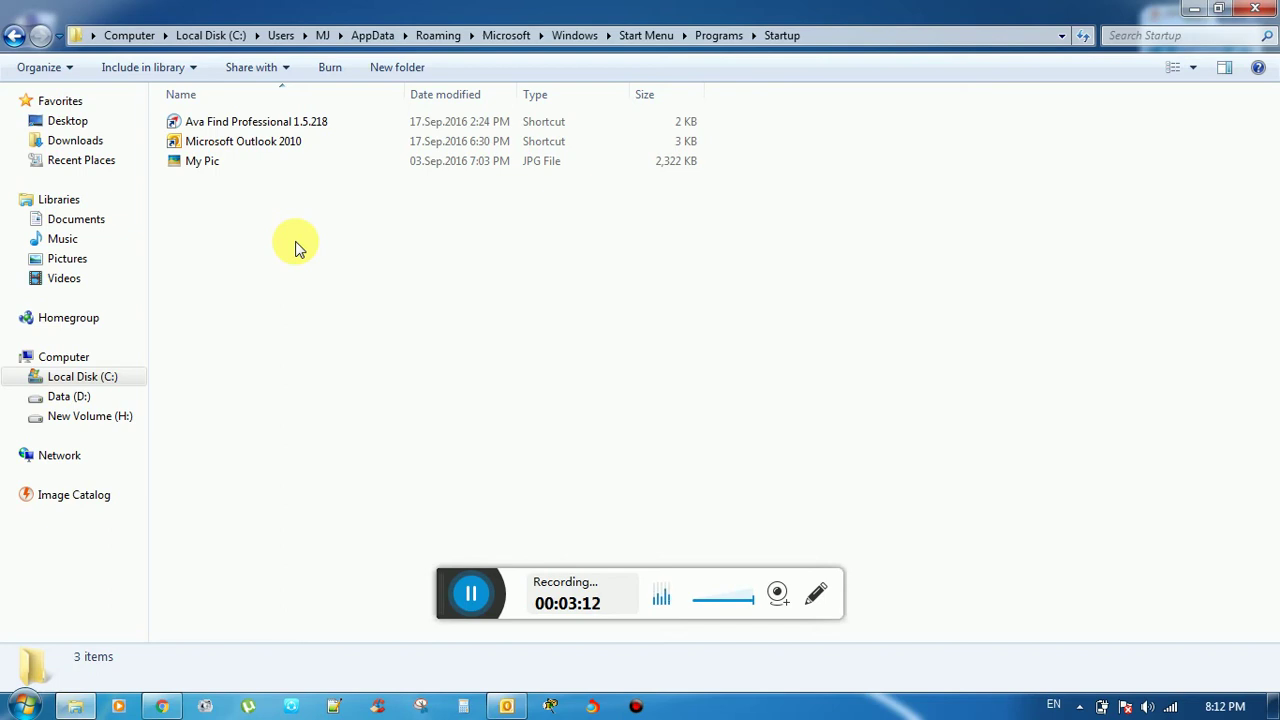
left_click(1256, 8)
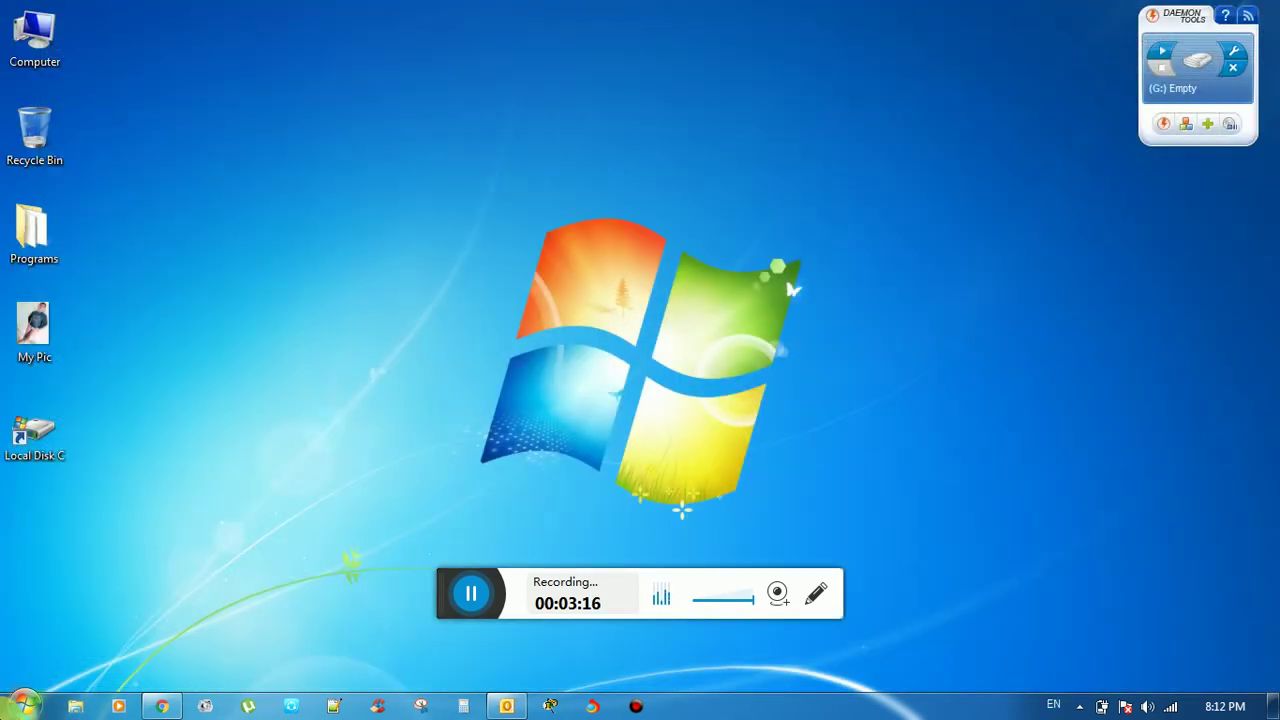
Step: Find the Run dialog through a search for "run", and launch System Configuration with the command msconfig
left_click(22, 705)
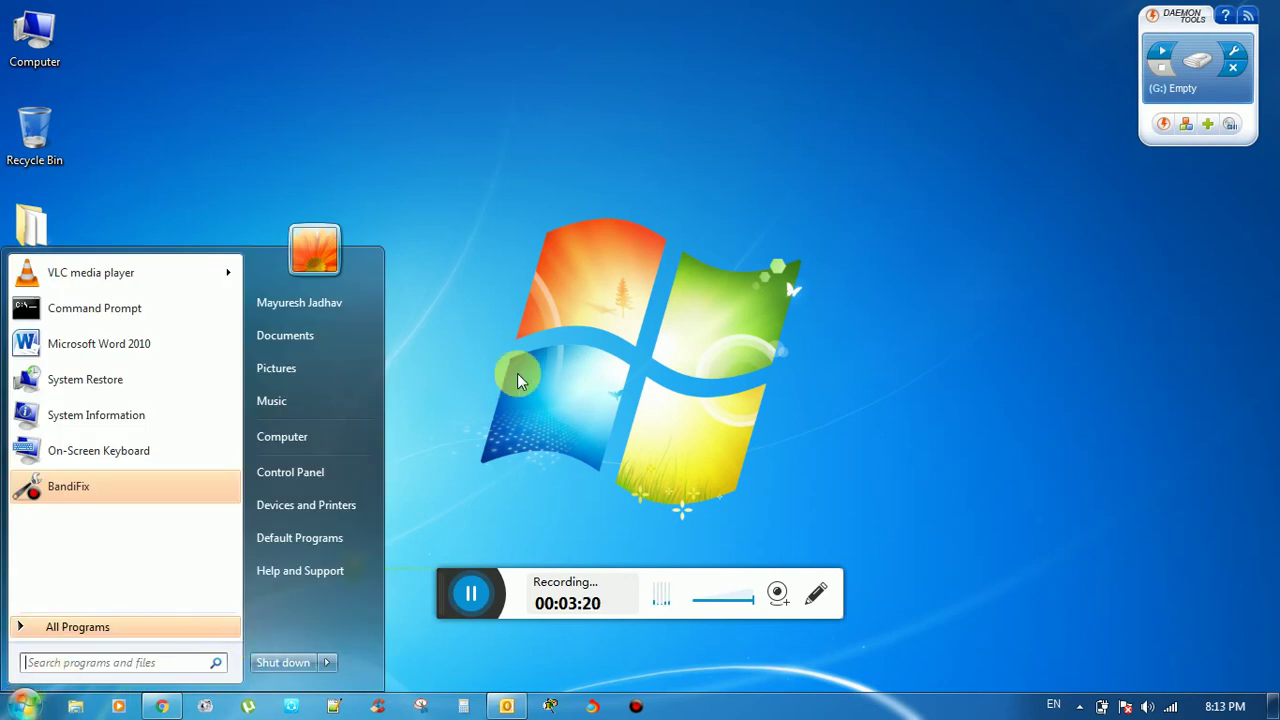
type("run")
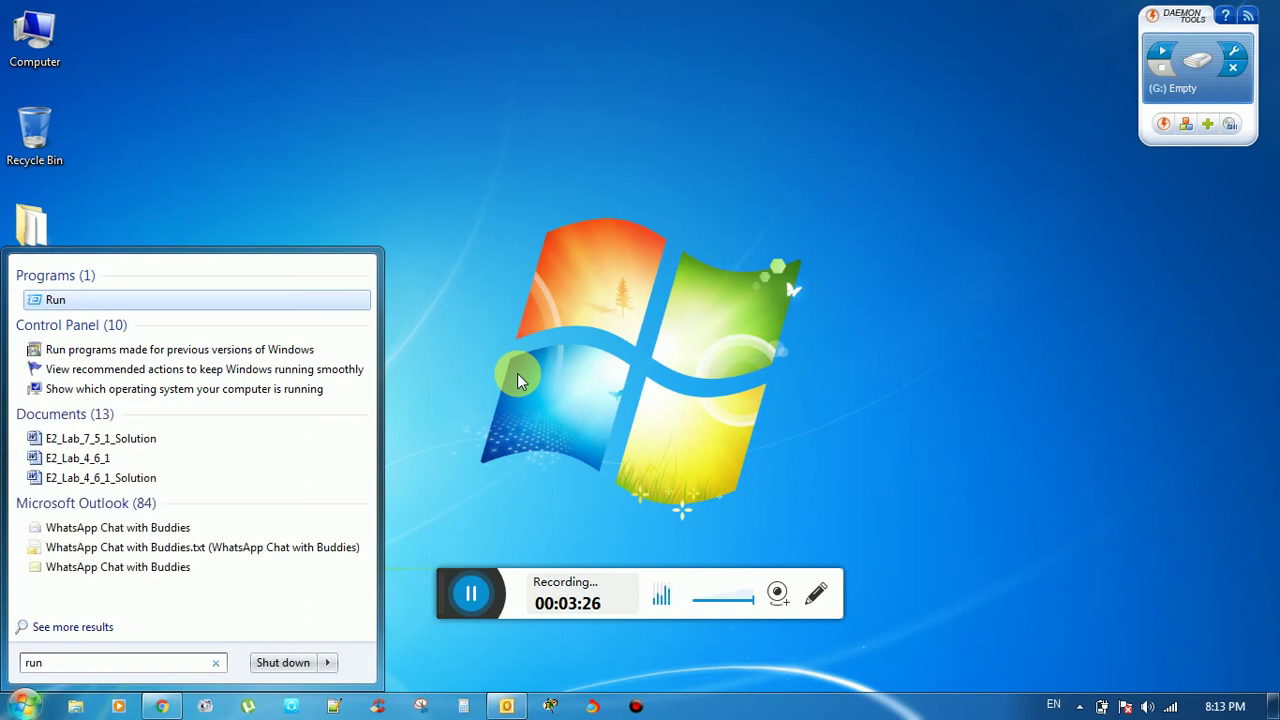
key("Return")
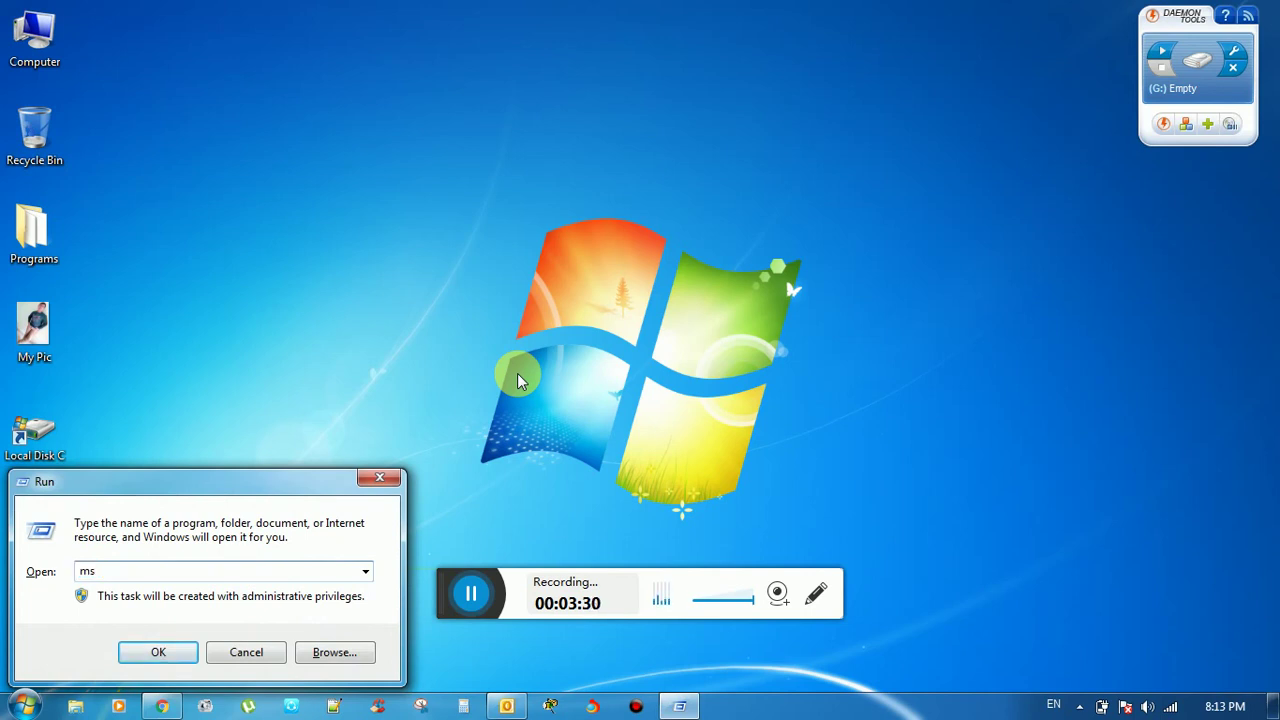
type("config")
key("Return")
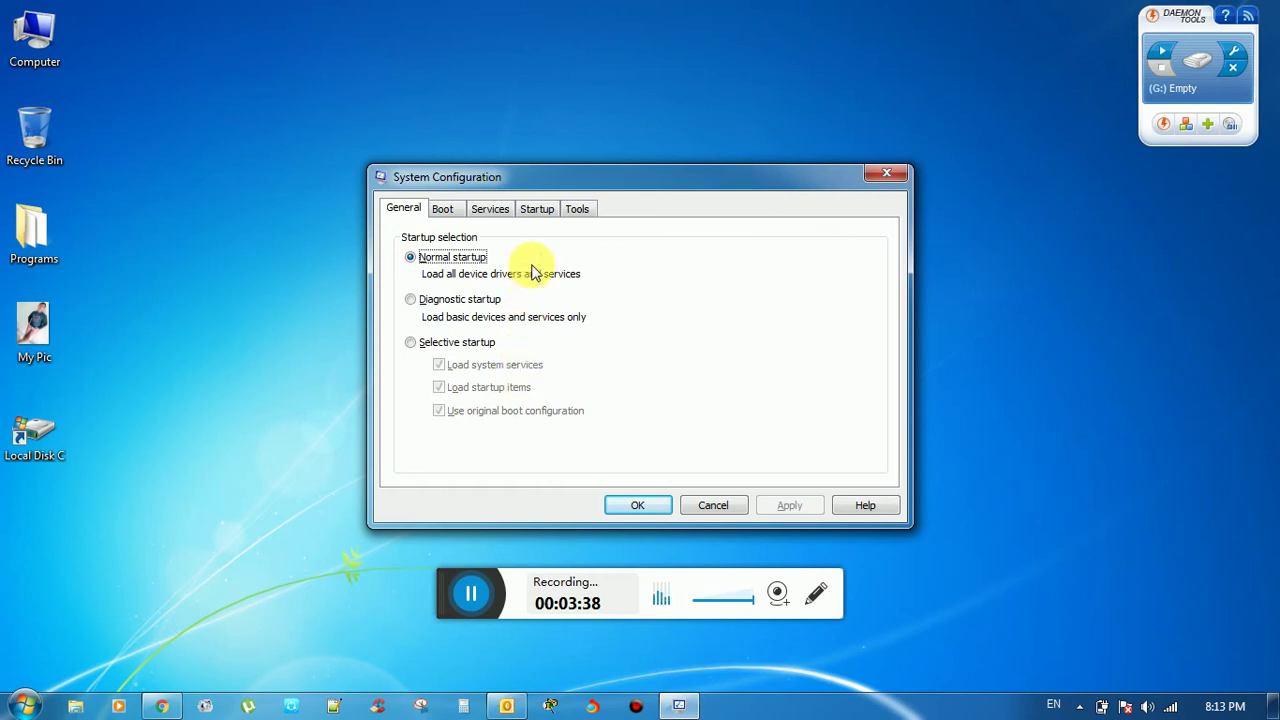
Step: Look through the startup items for My Pic, with the Startup Item column widened to fit the full names
left_click(537, 210)
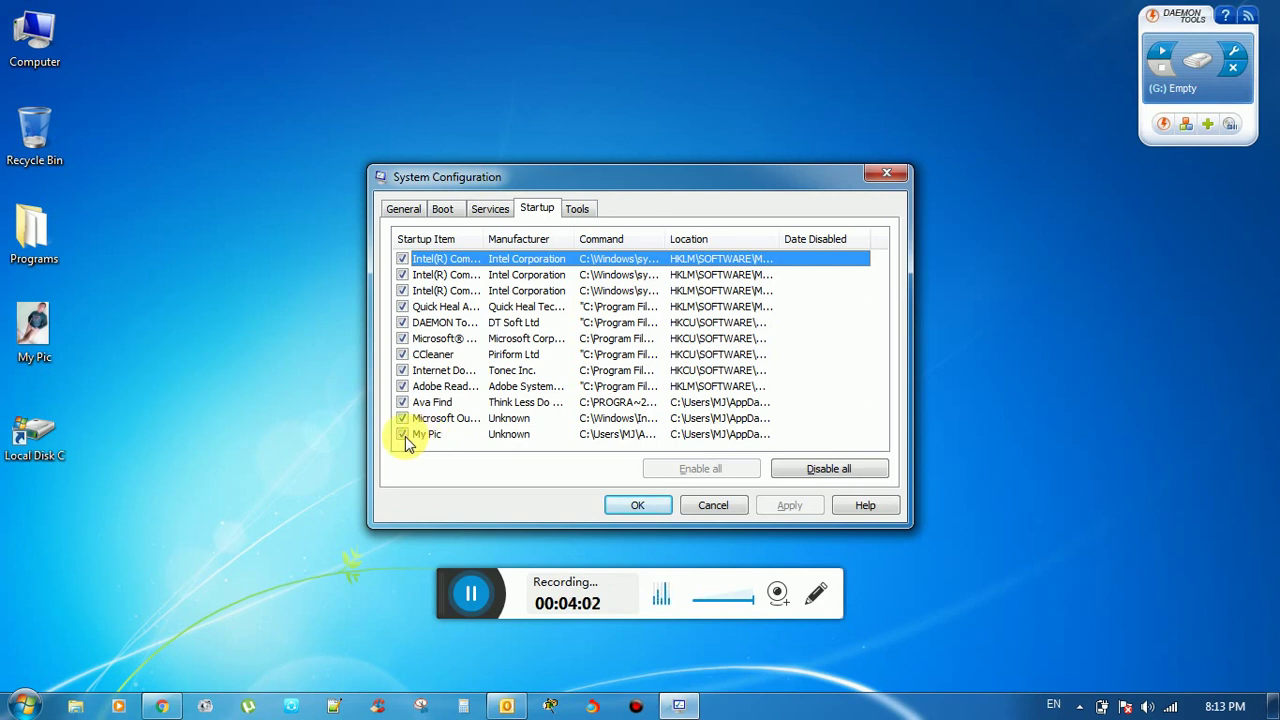
double_click(485, 239)
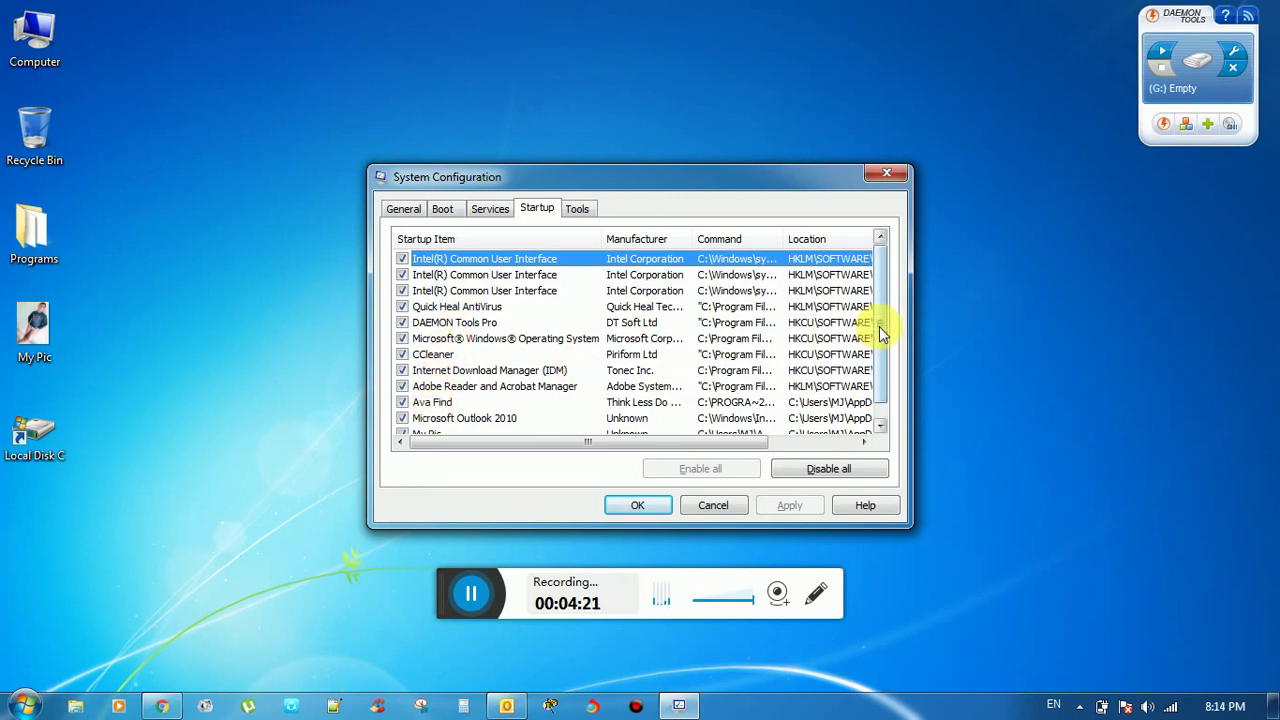
scroll(882, 334, "down", 1)
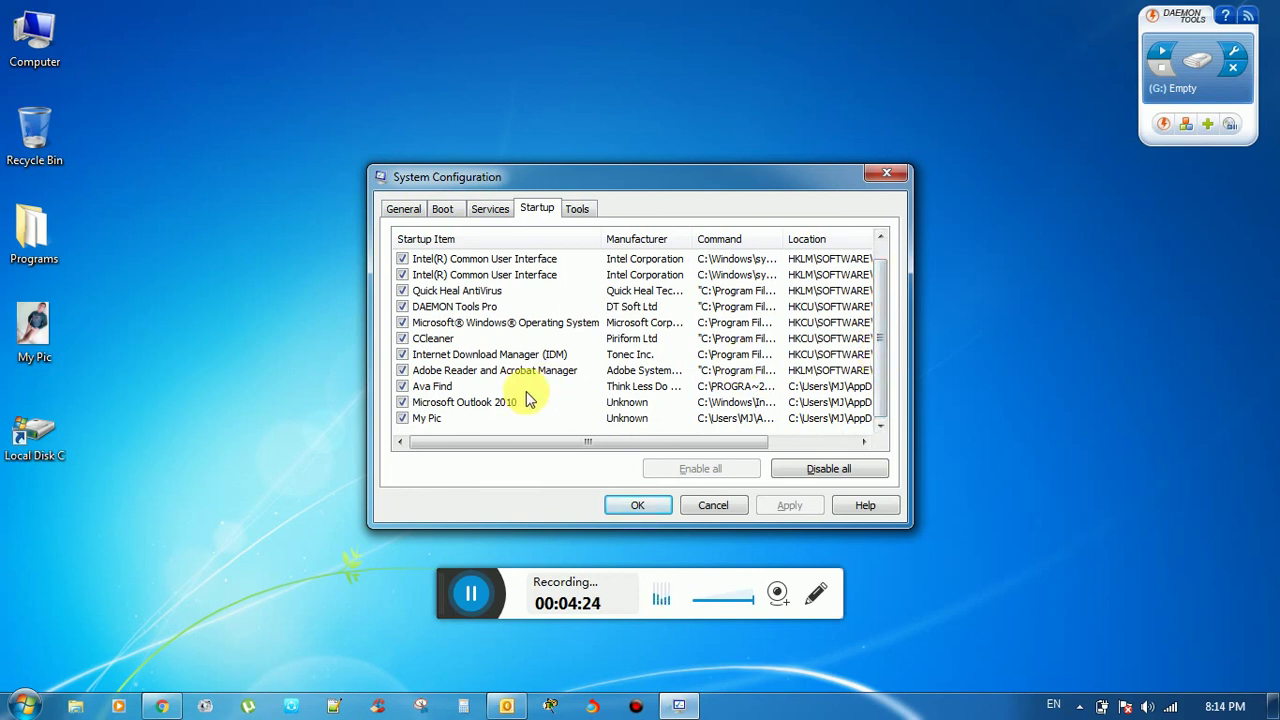
Step: Disable the Ava Find startup item, apply the change, and confirm the System Configuration dialog
left_click(402, 386)
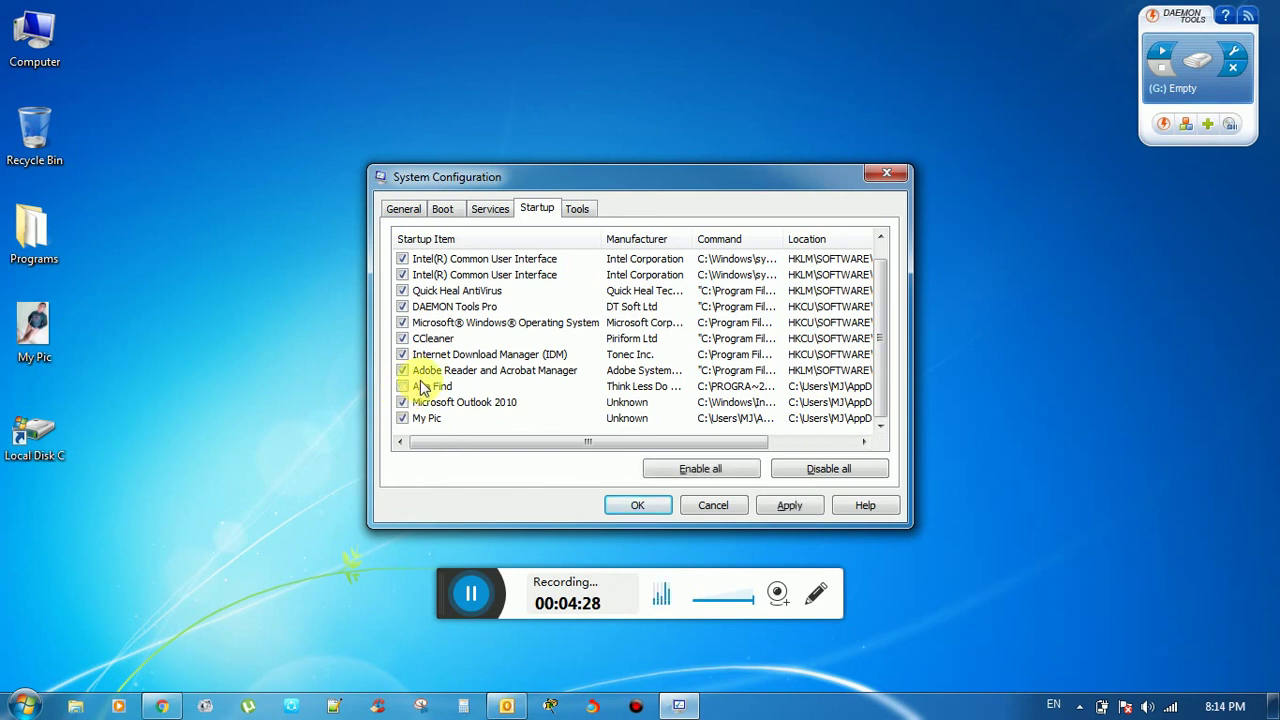
left_click(785, 506)
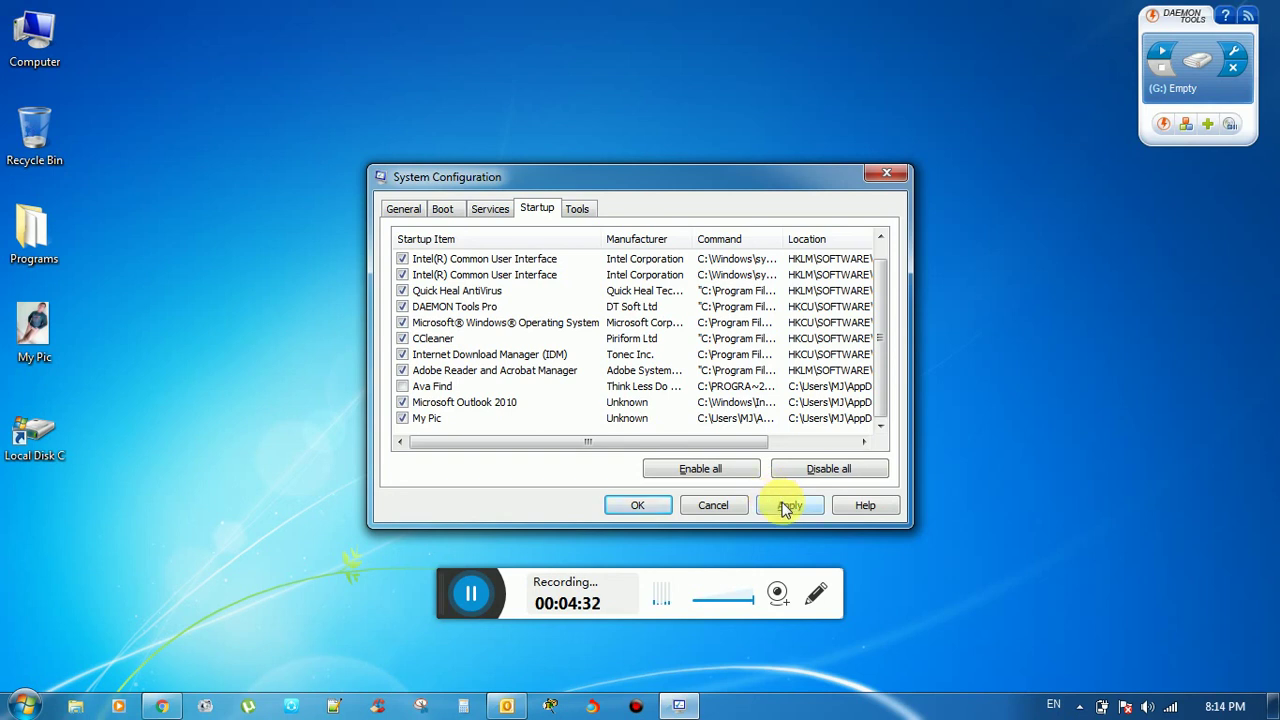
left_click(786, 506)
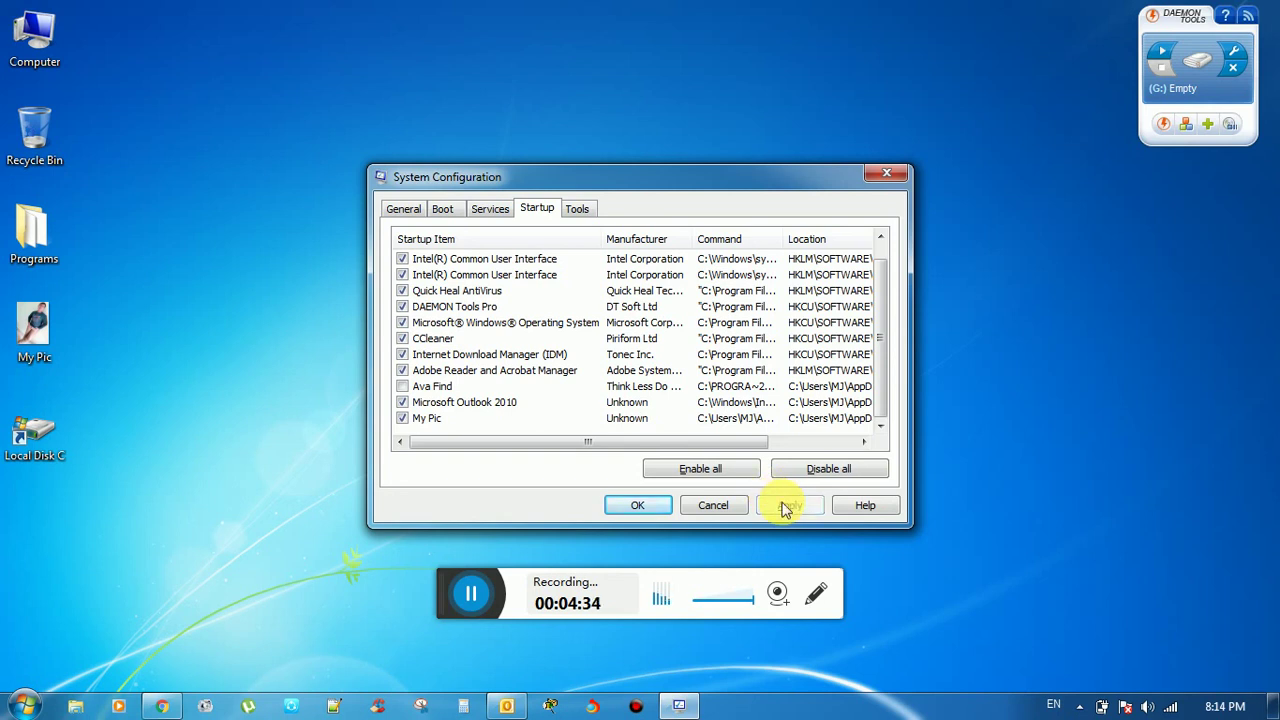
left_click(630, 503)
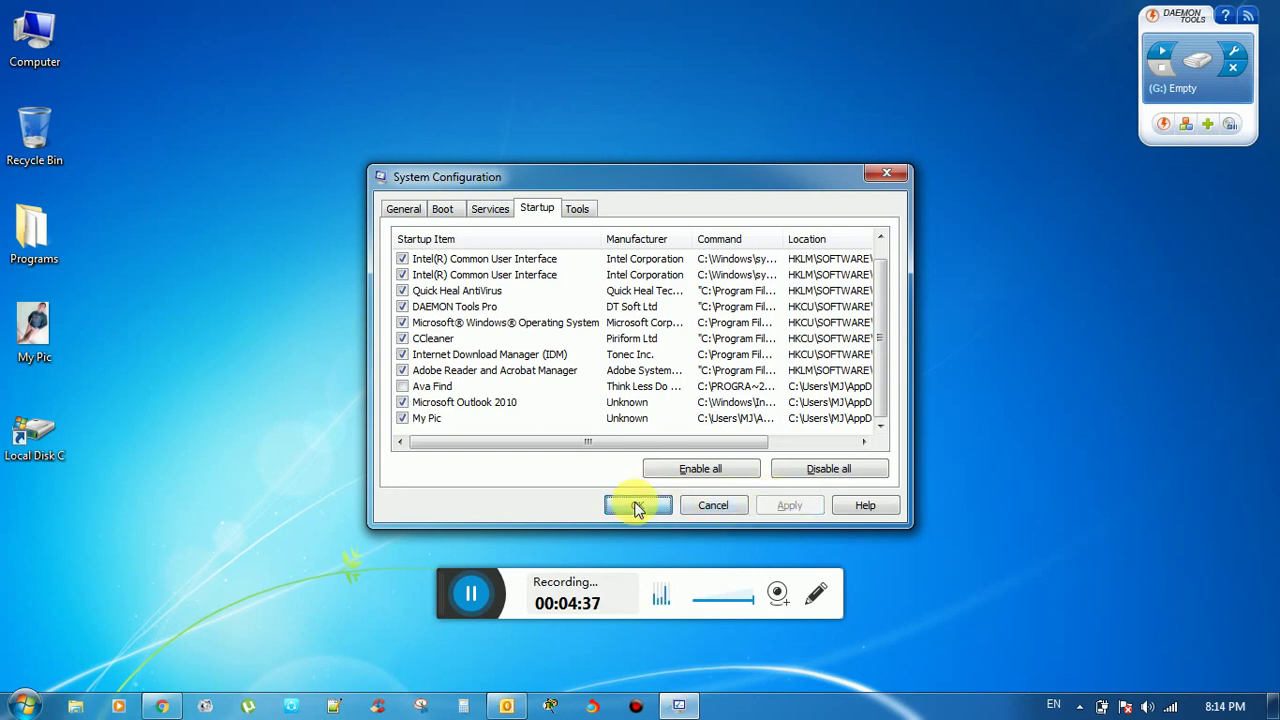